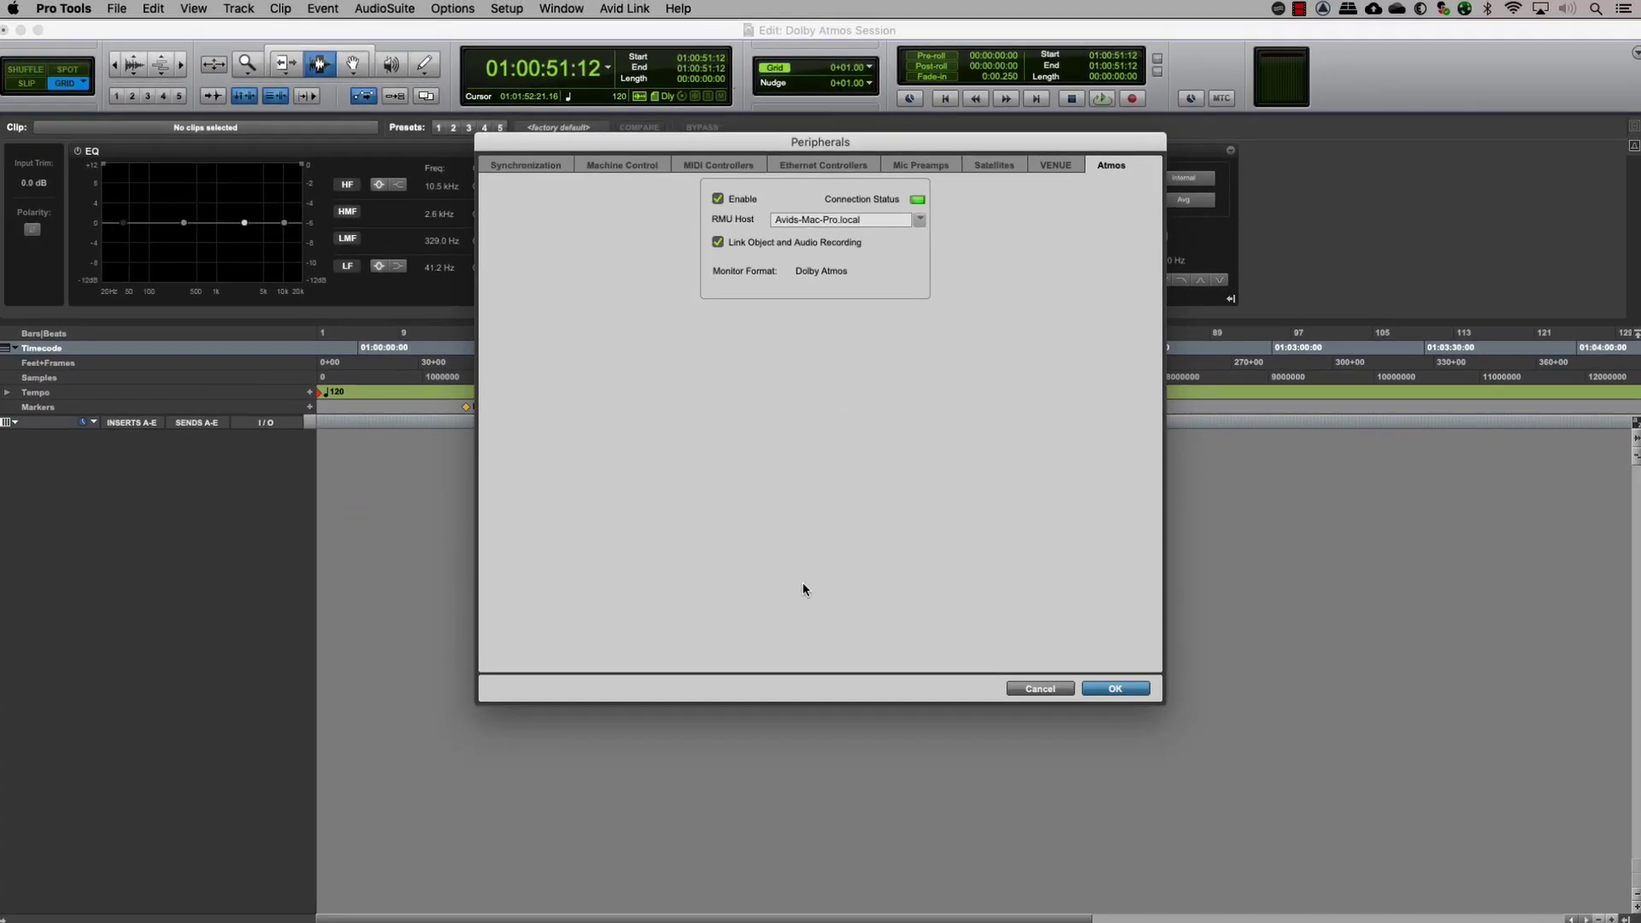
Step: Accept the Atmos peripheral settings and the I/O Setup bus-to-object mappings
key("Return")
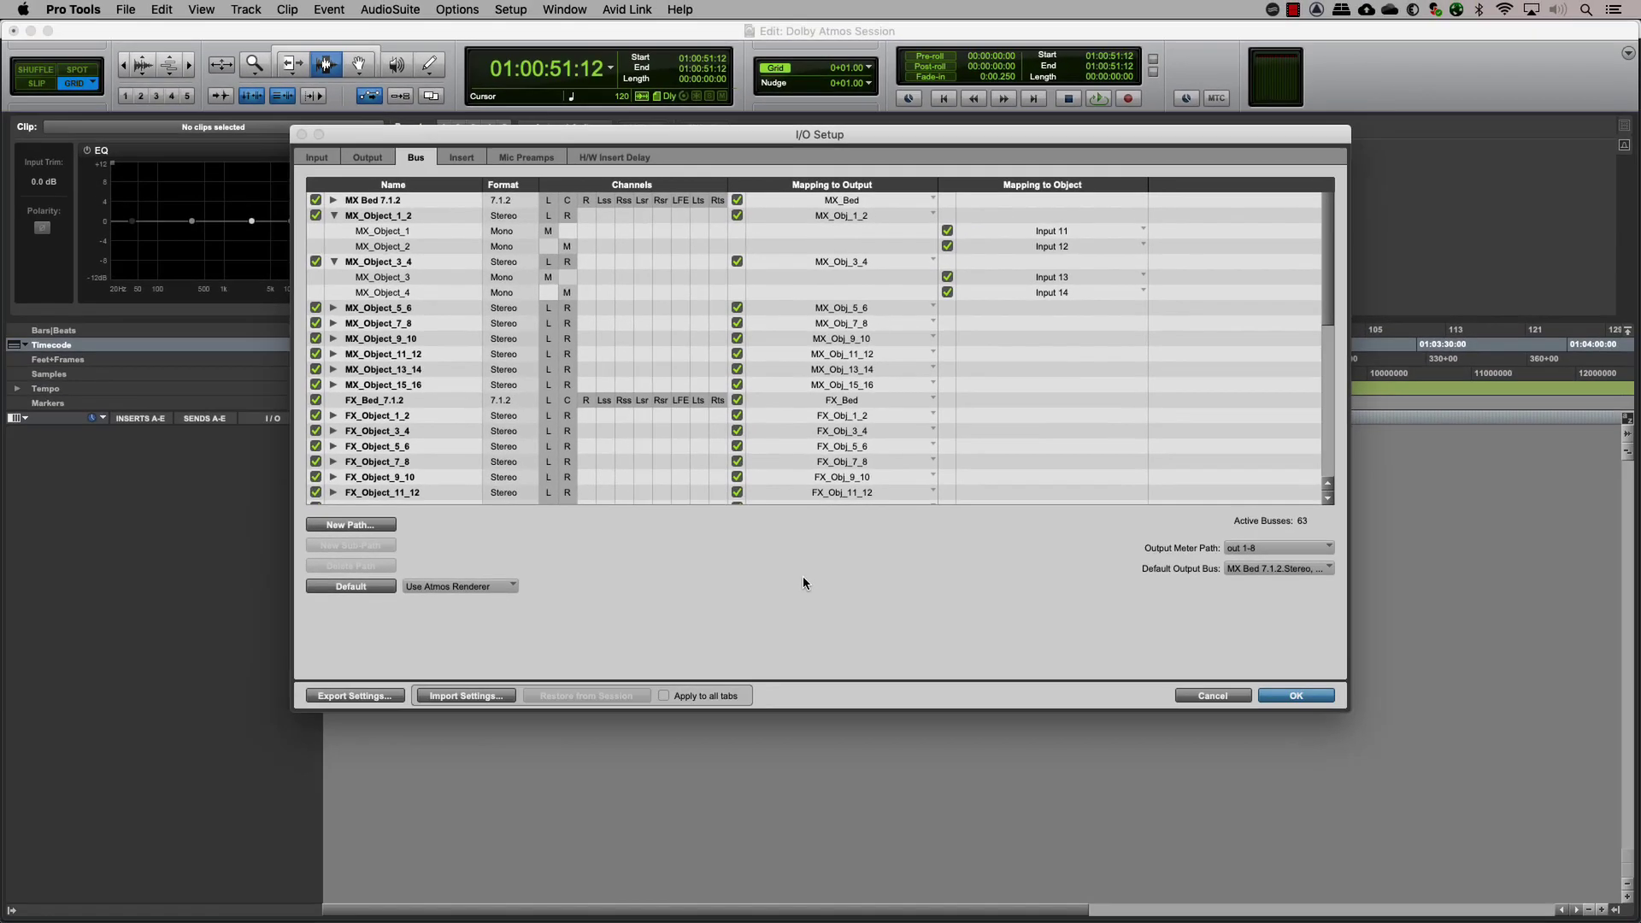
key("Return")
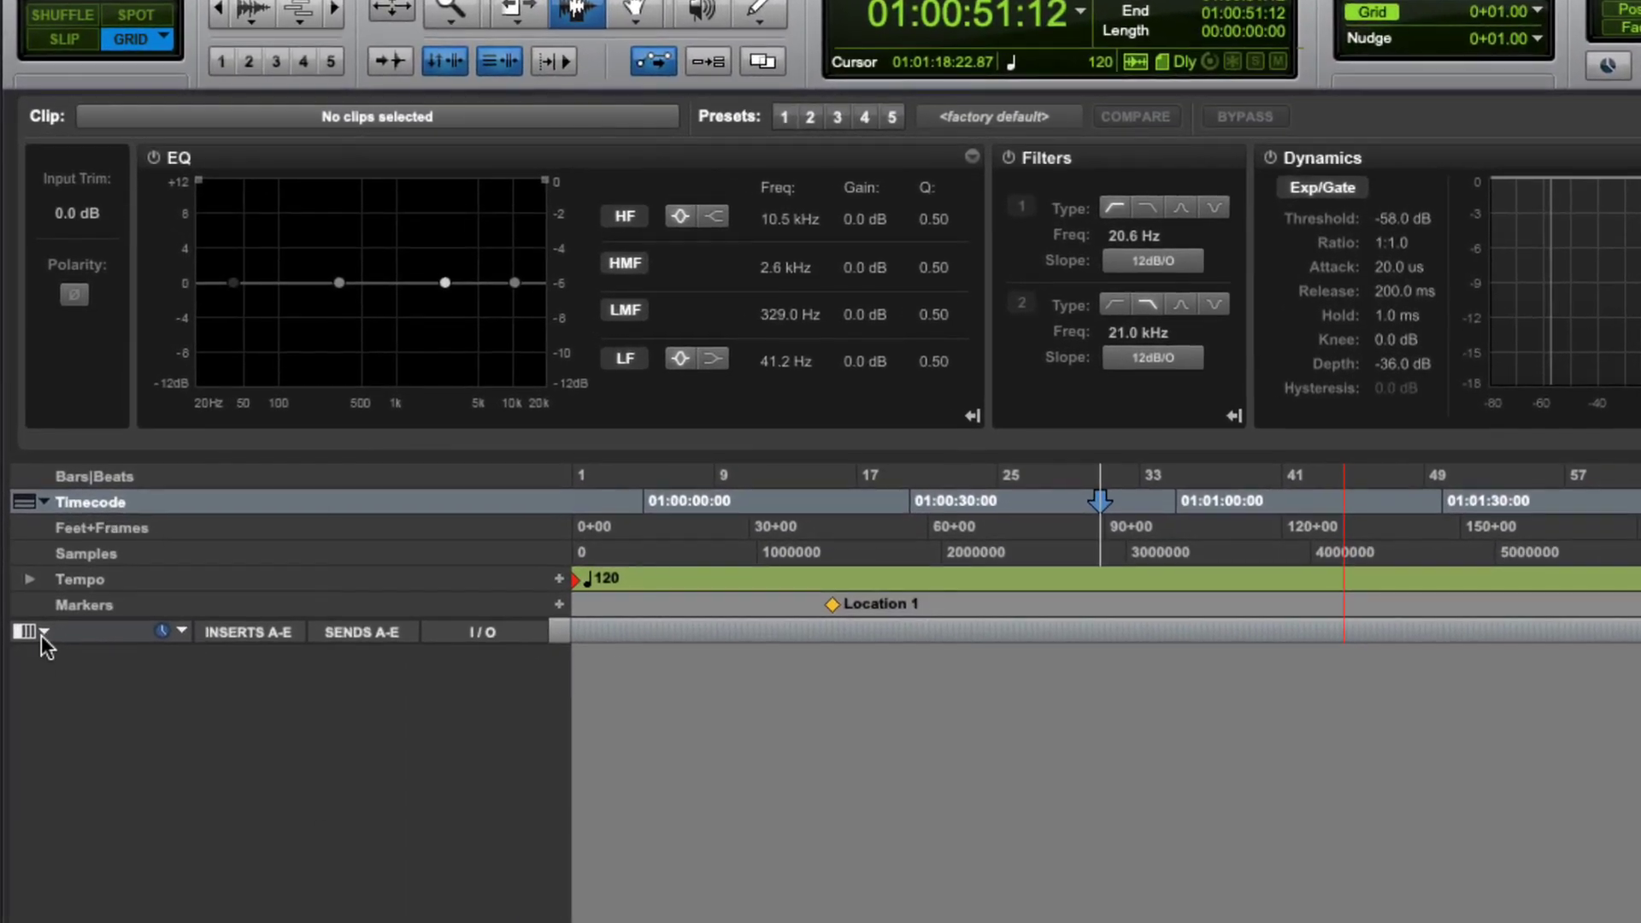
Step: Show the Object column in the Edit window's track list
left_click(22, 420)
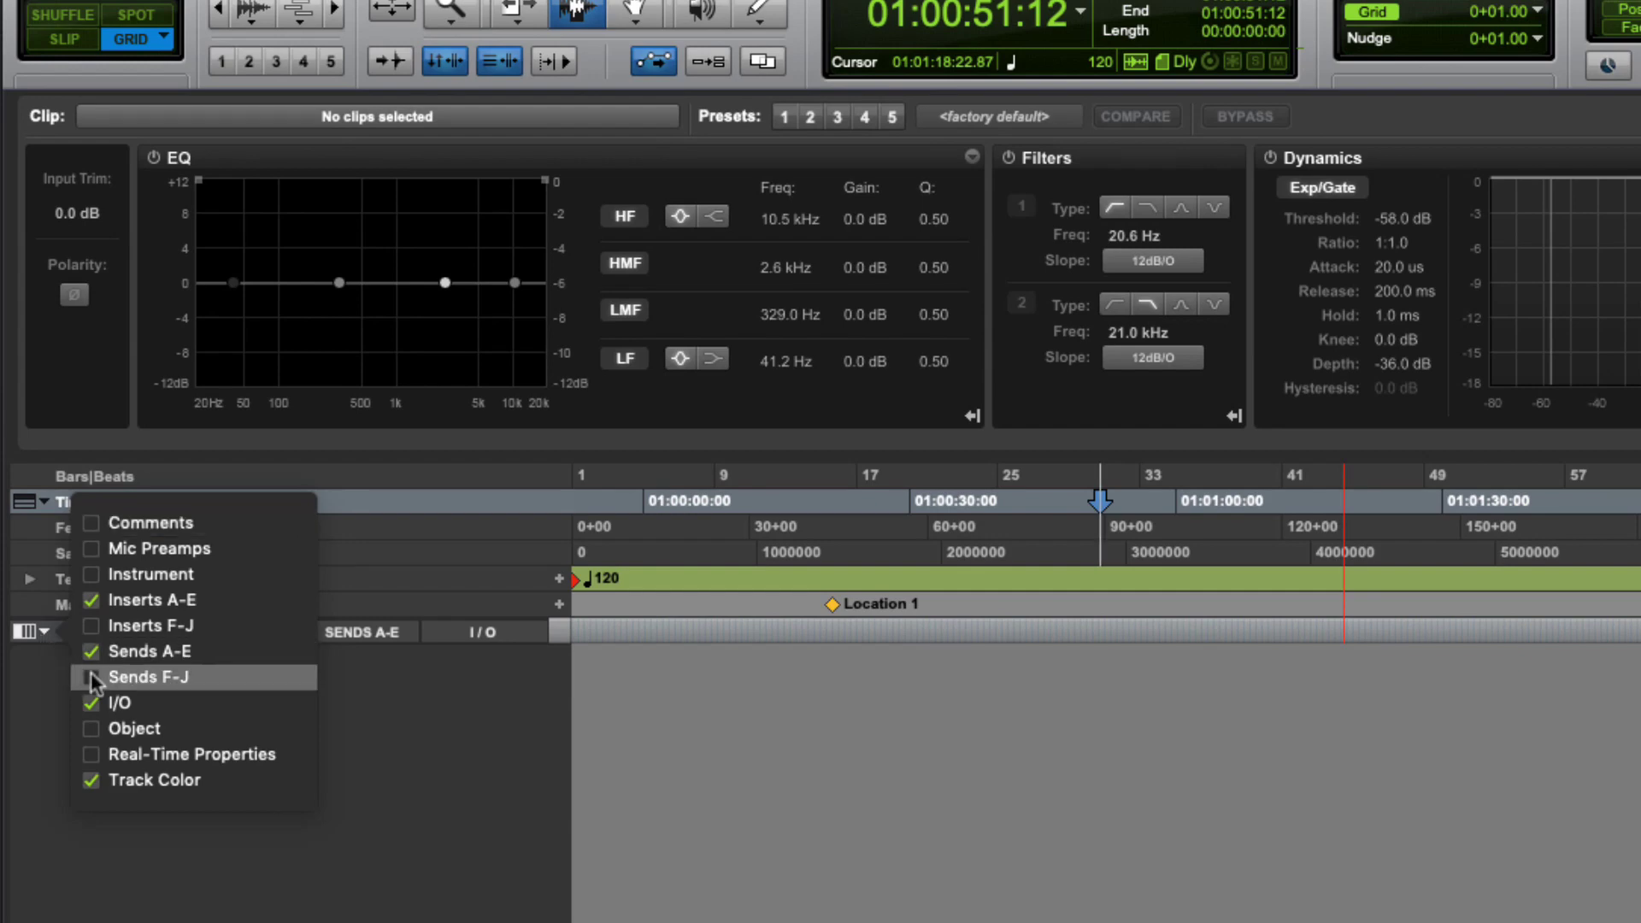
left_click(137, 729)
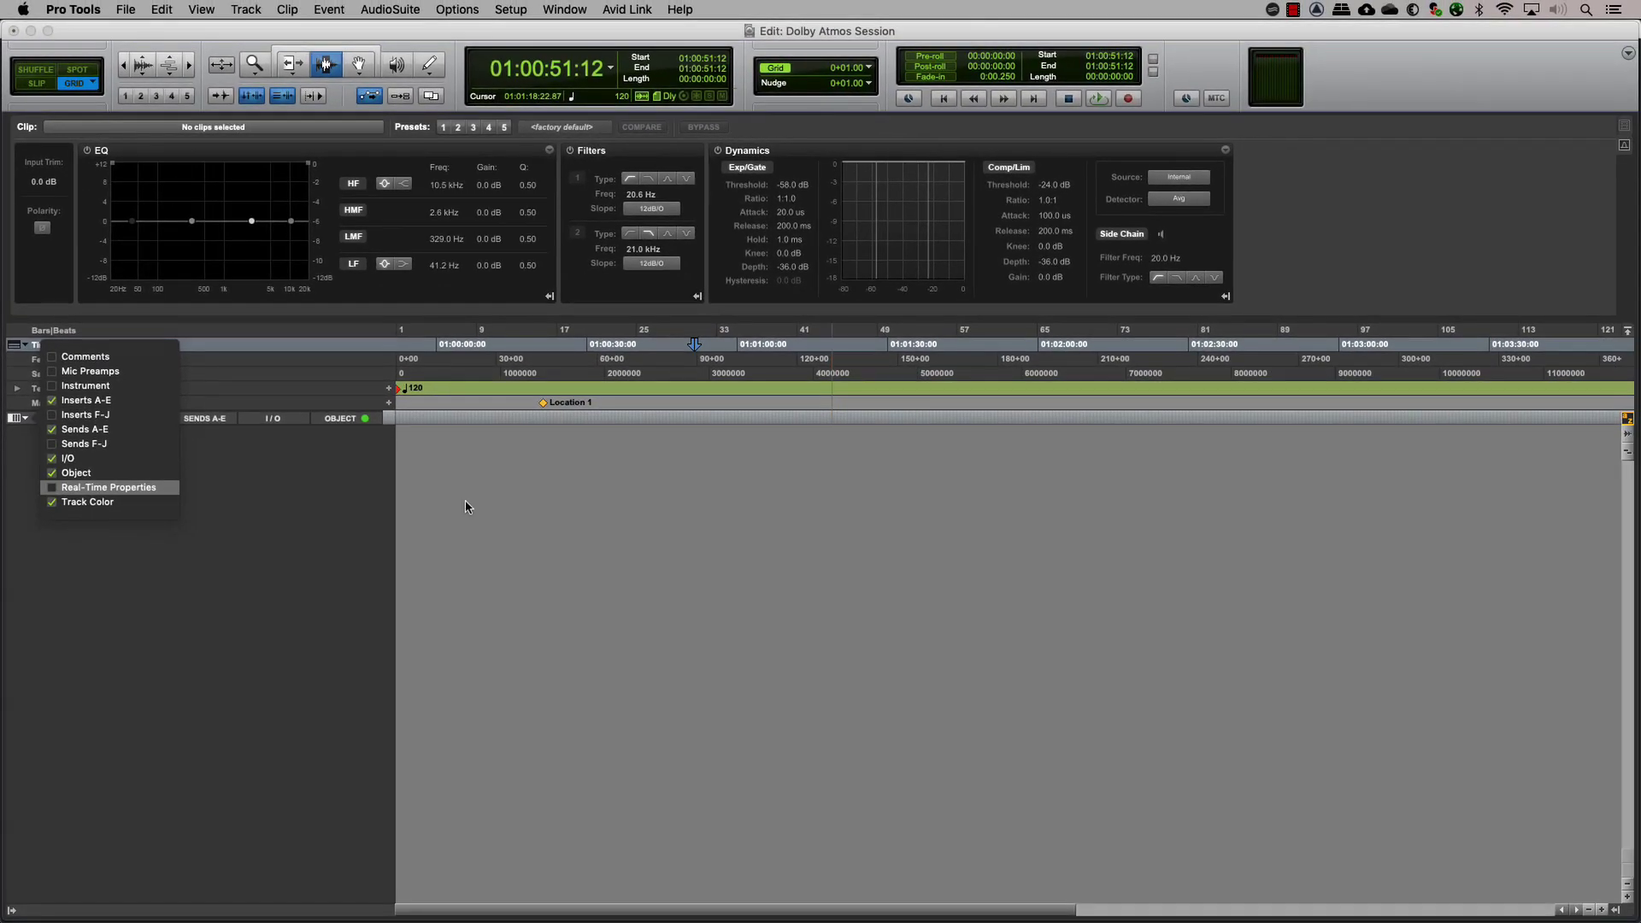
left_click(558, 571)
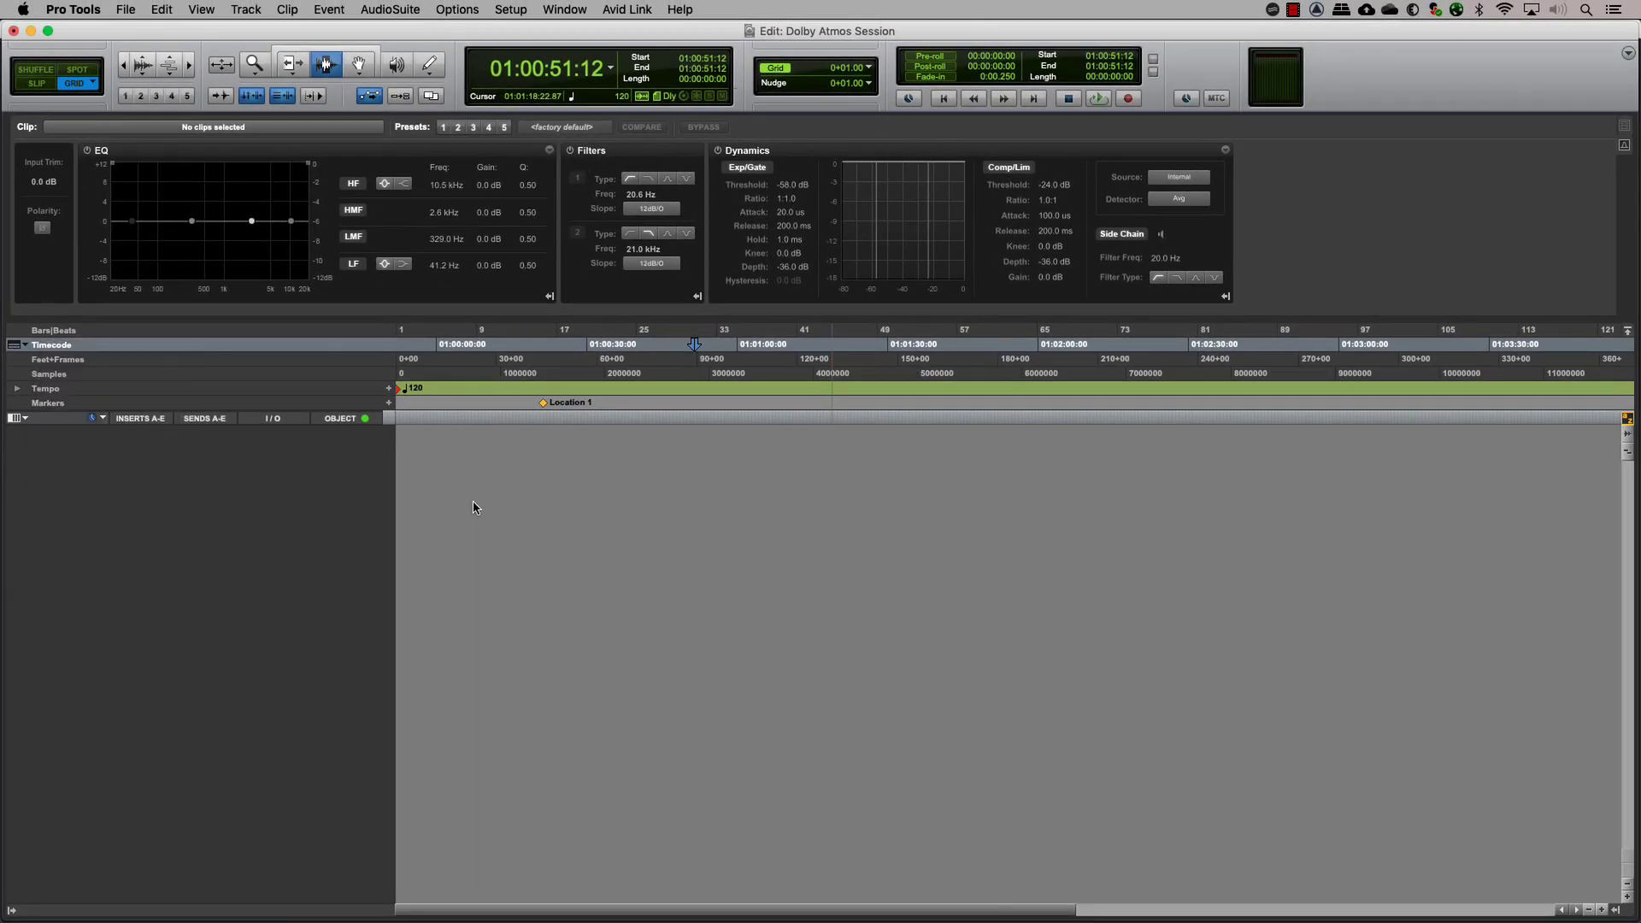
Step: Create one new mono audio track named Object 37
key("super+shift+n")
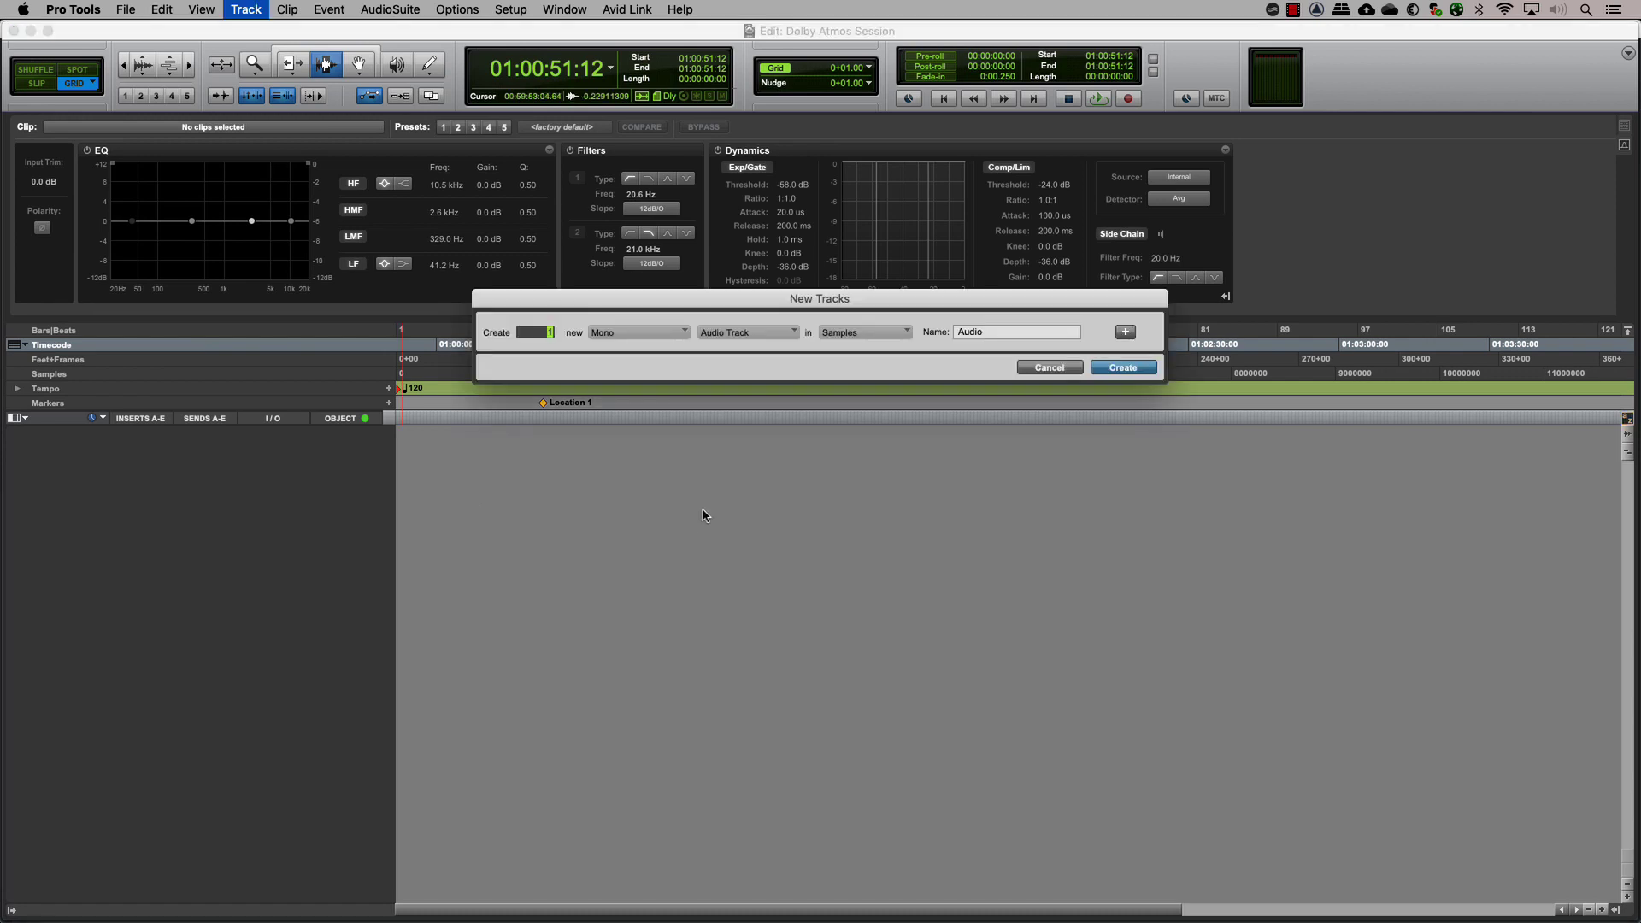
key("Tab")
type("Ob")
key("Return")
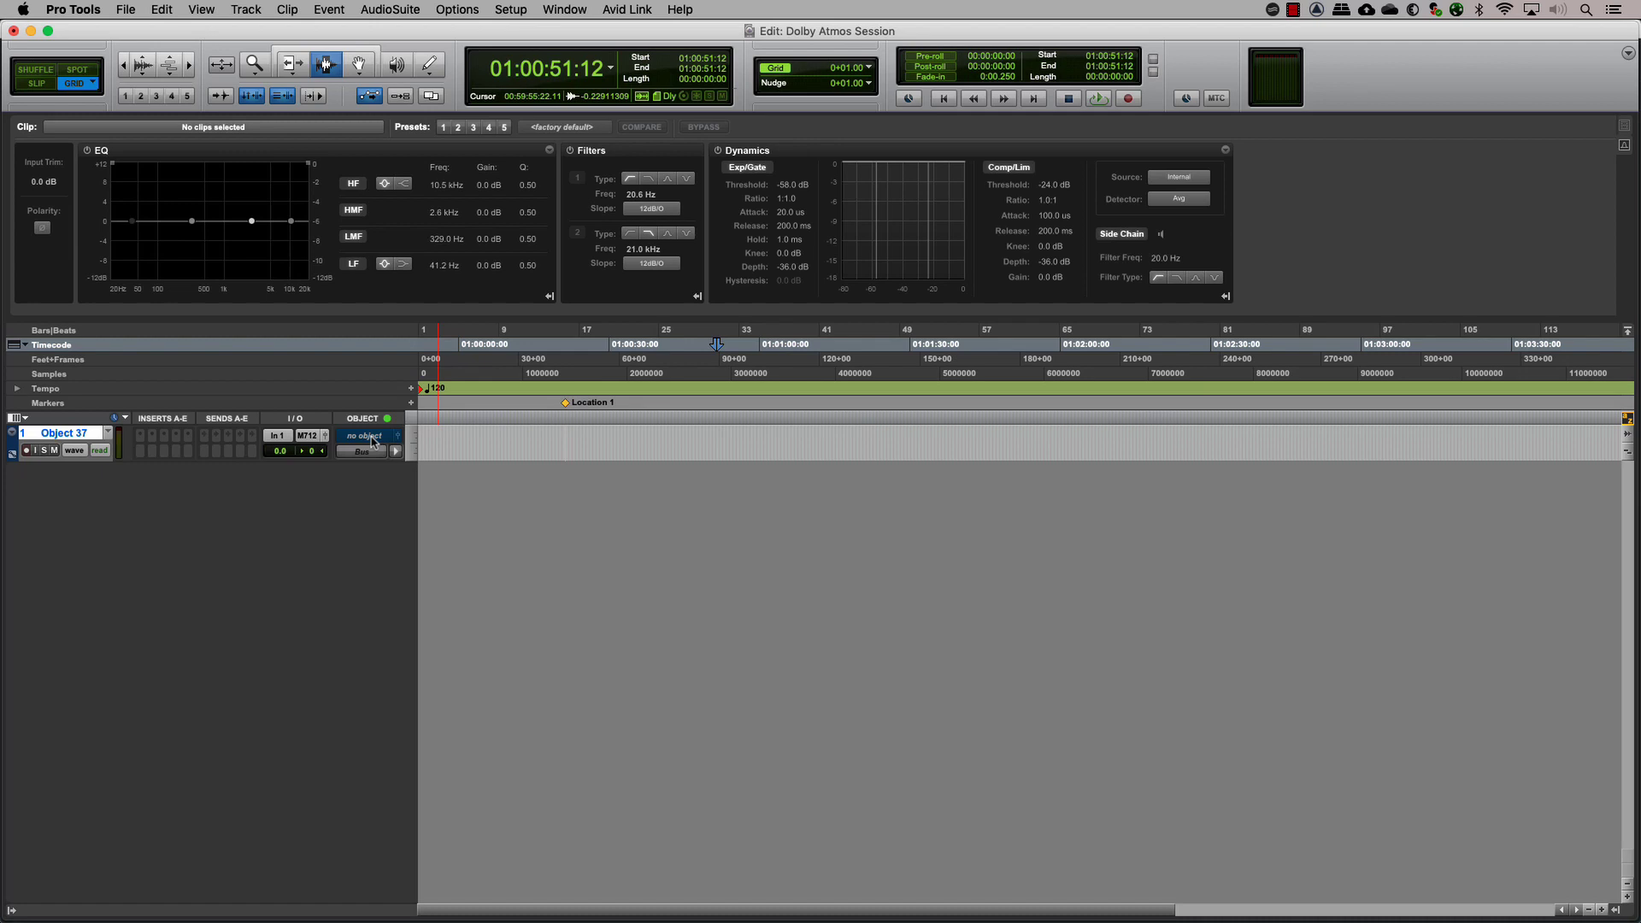
Step: Assign Object 37 (Mono) to the new track and toggle its output between Object and Bus
left_click(366, 441)
scroll(395, 750, "down", 10)
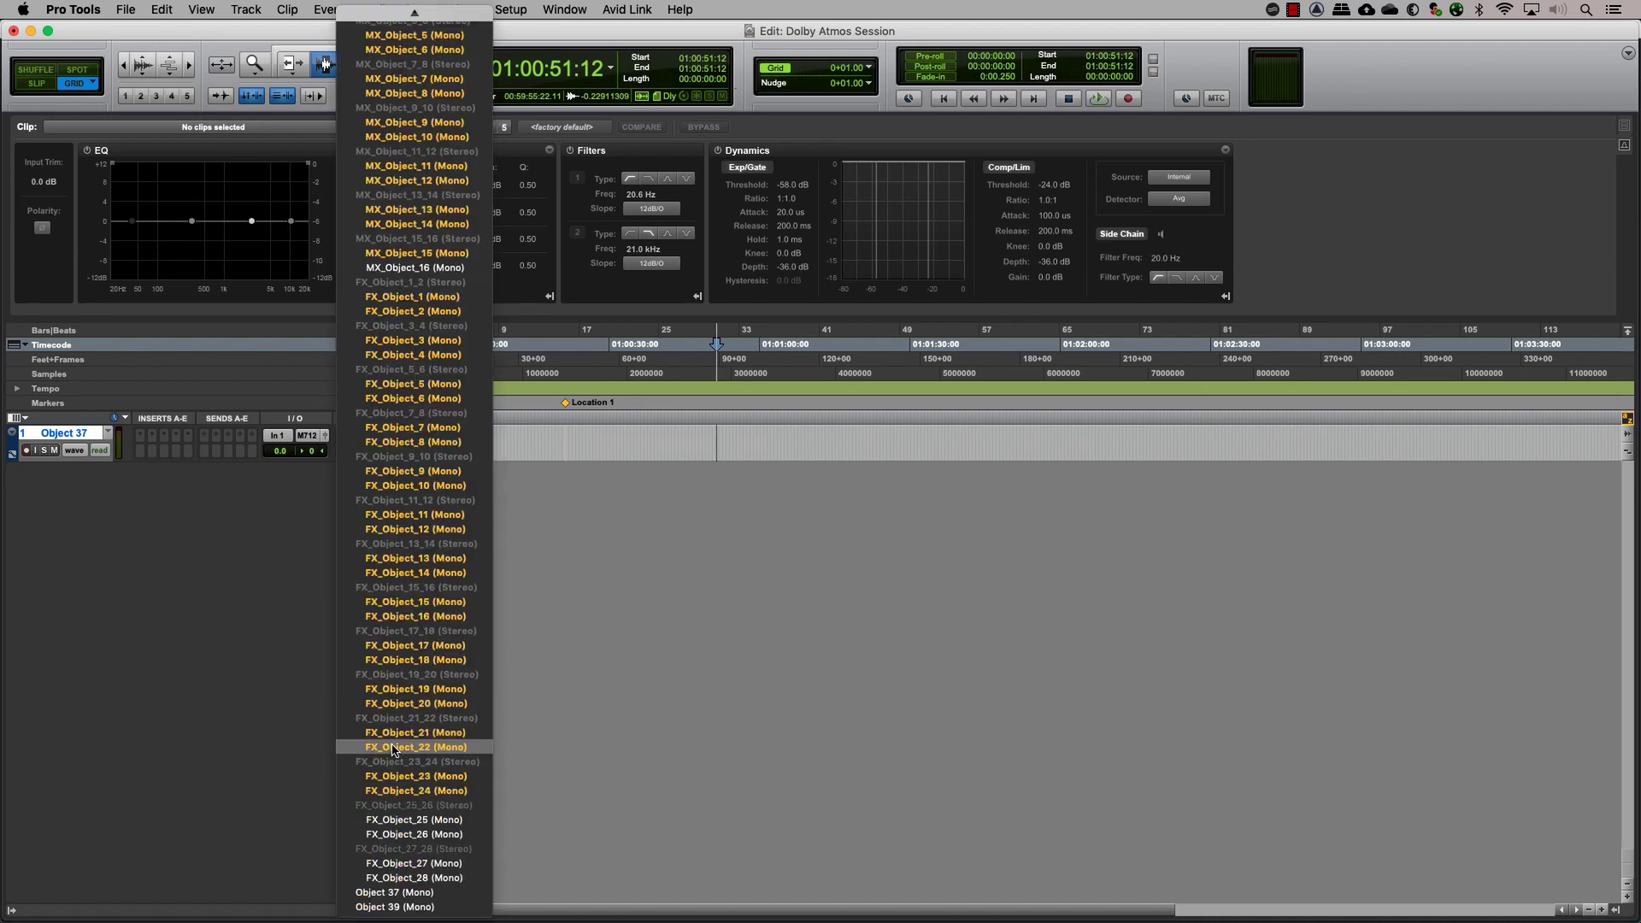
left_click(416, 895)
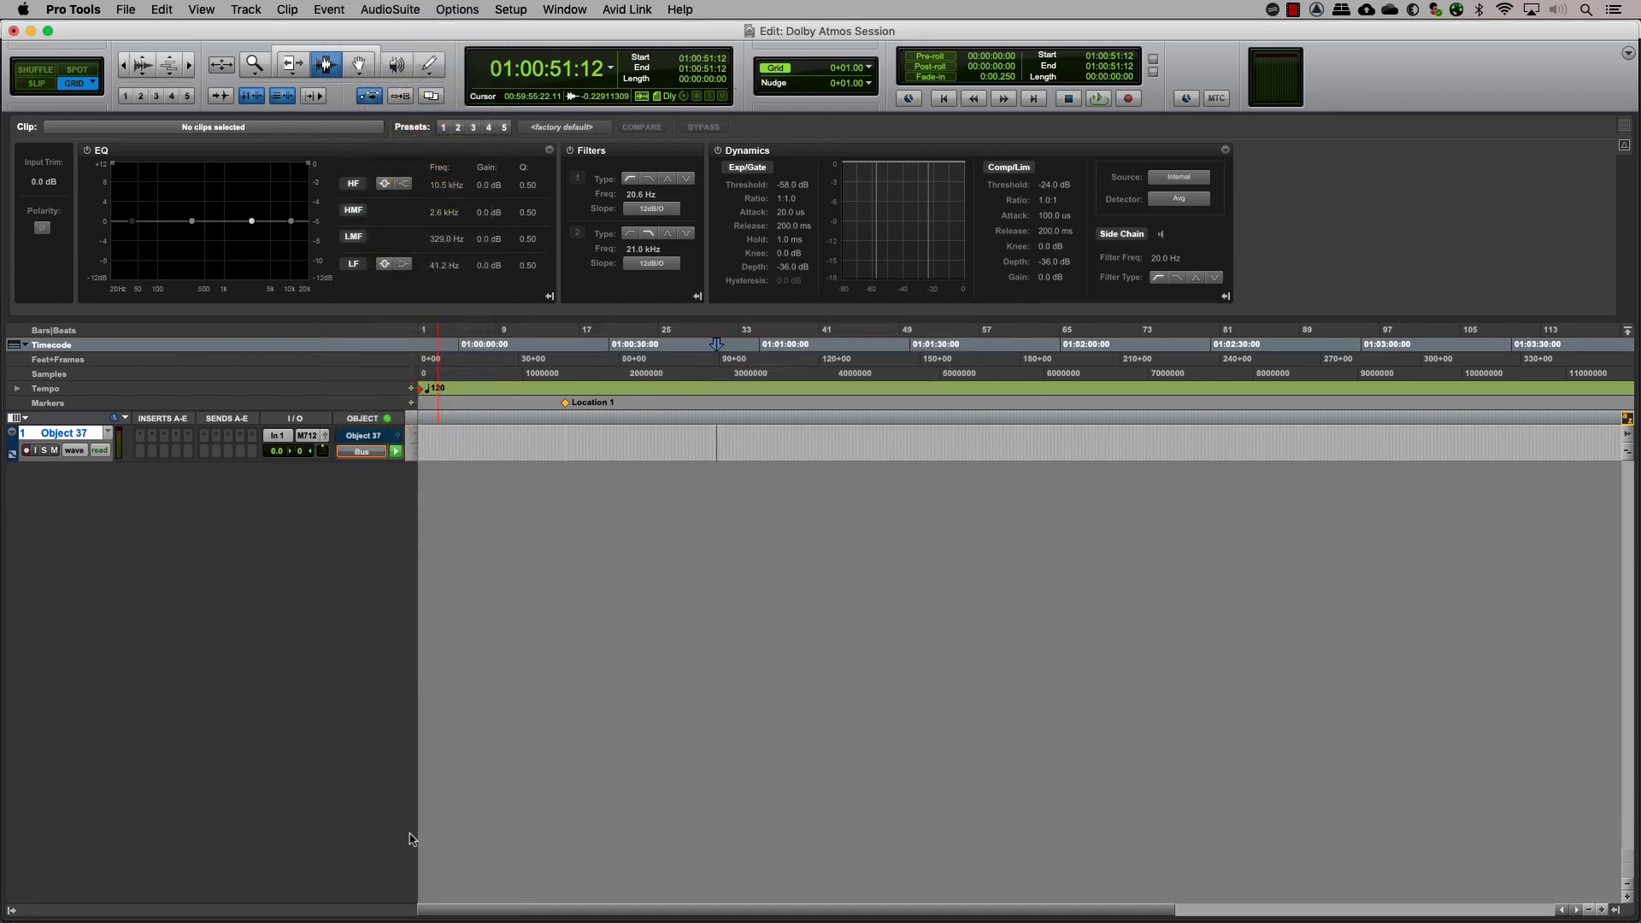
left_click(362, 452)
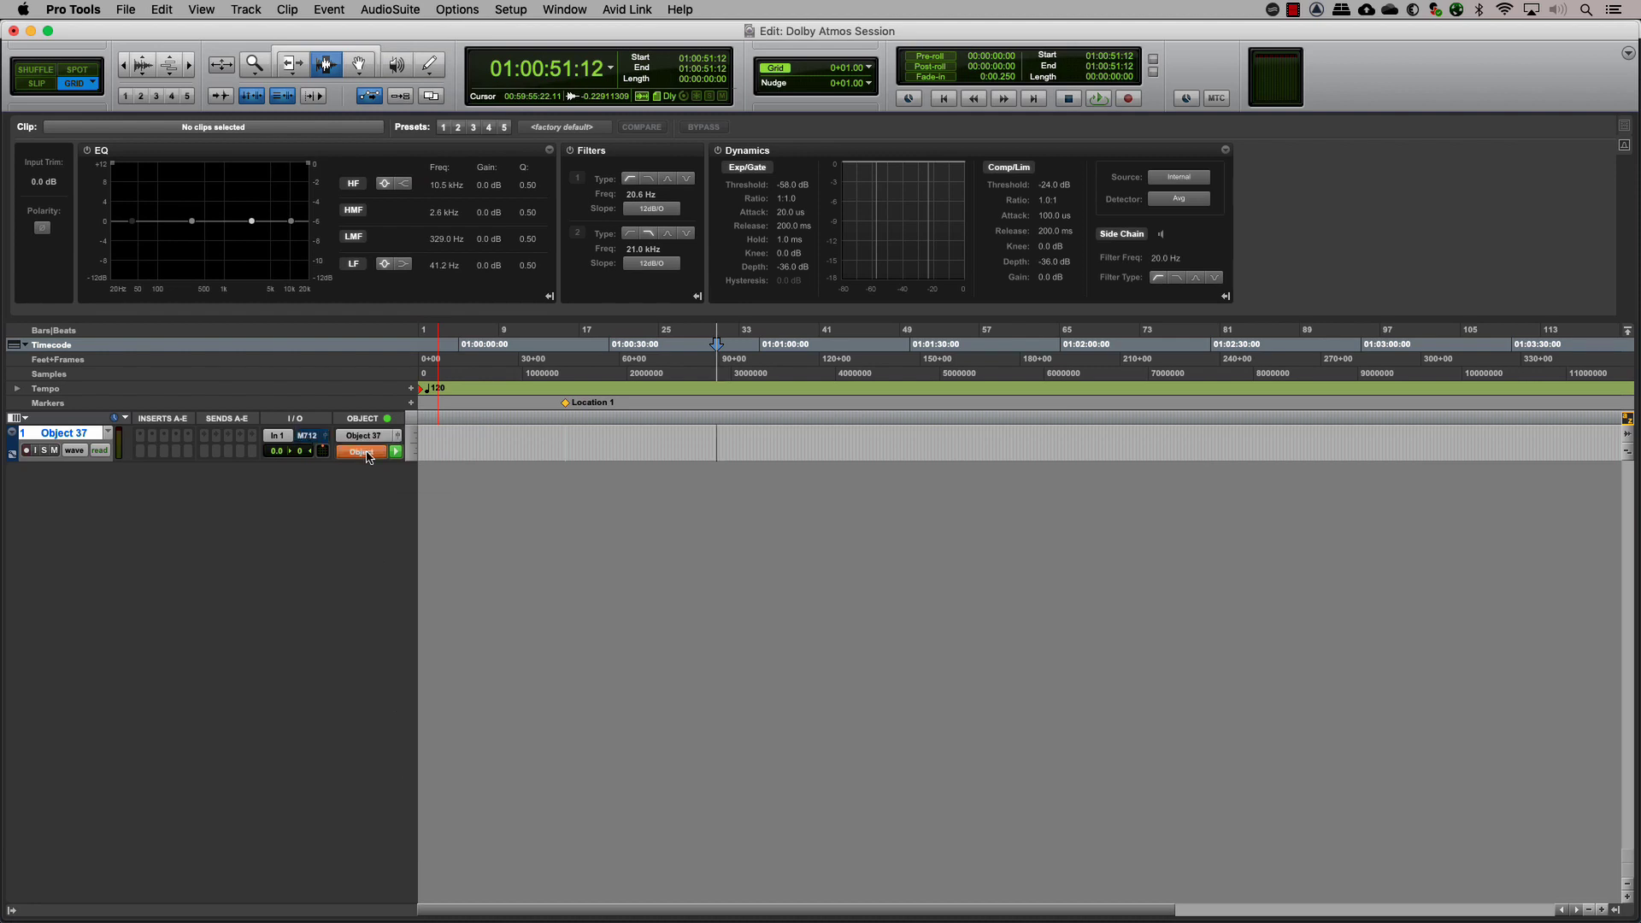
left_click(363, 452)
left_click(362, 452)
left_click(362, 452)
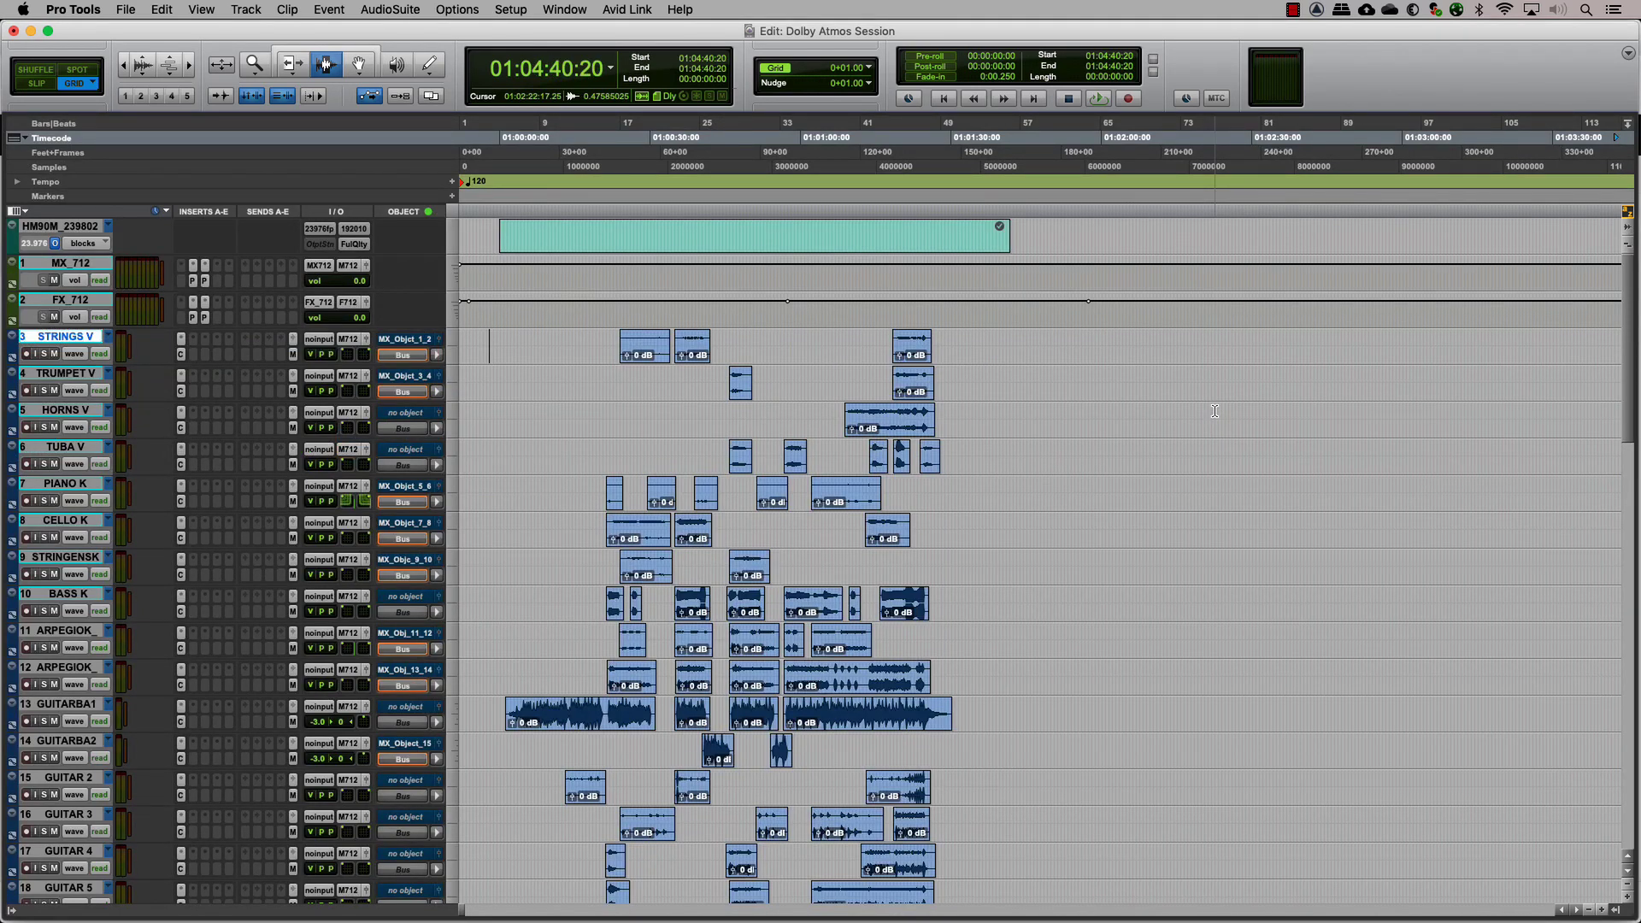
Step: Examine the routing of the music and effects tracks, including the bus output and object choices of the STRINGS V track
scroll(1215, 411, "down", 15)
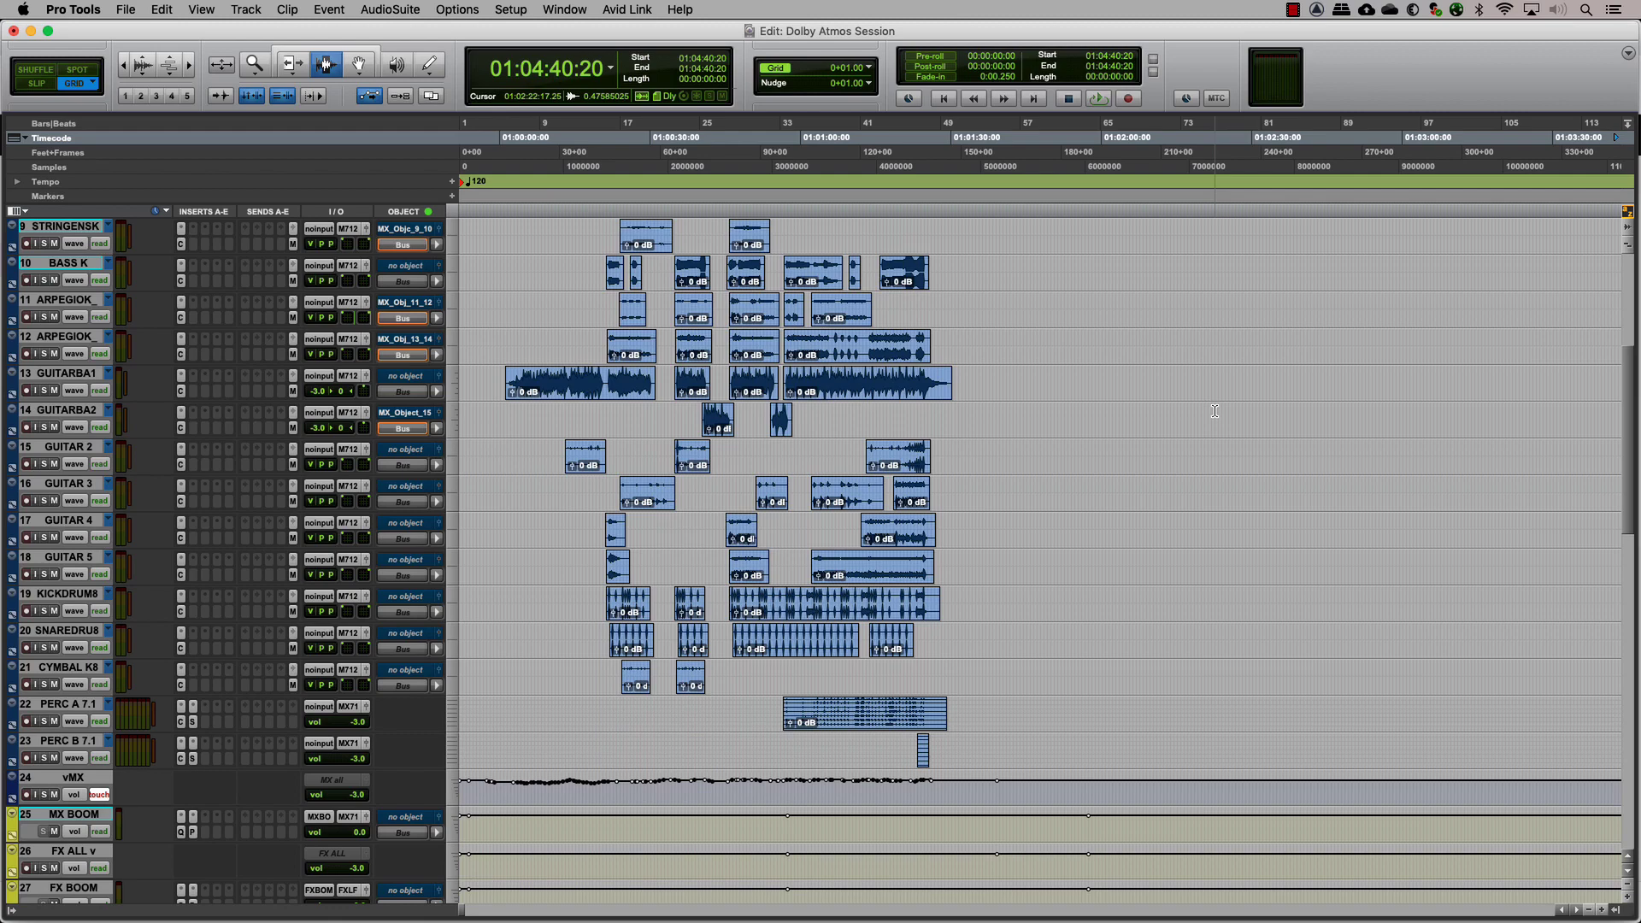
scroll(1215, 411, "down", 15)
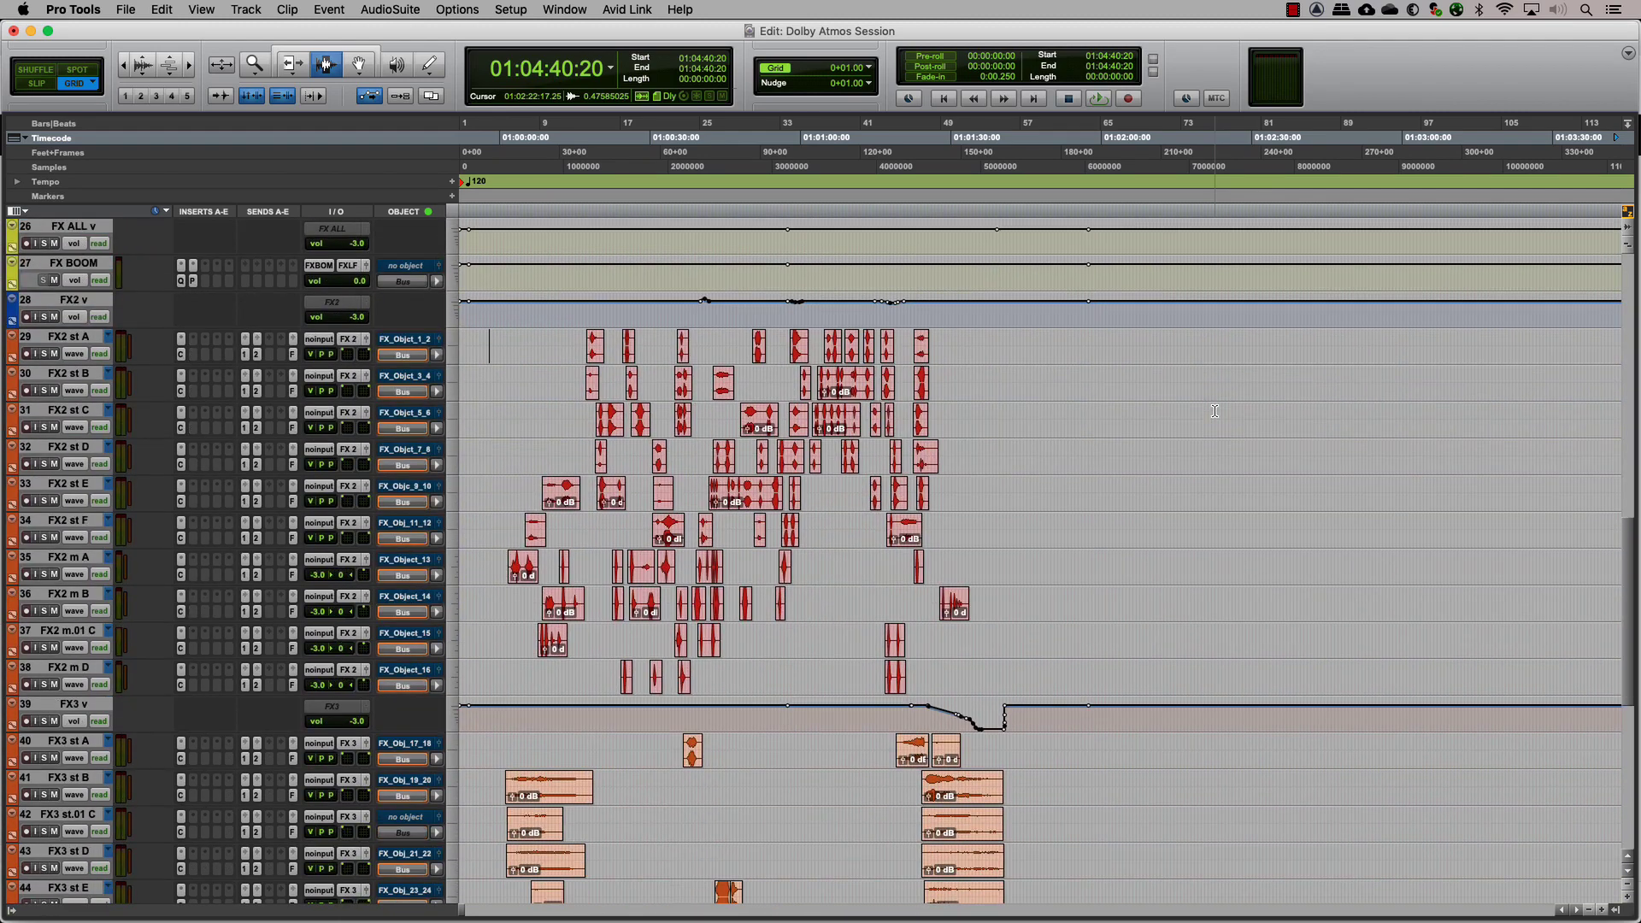
scroll(1215, 411, "up", 20)
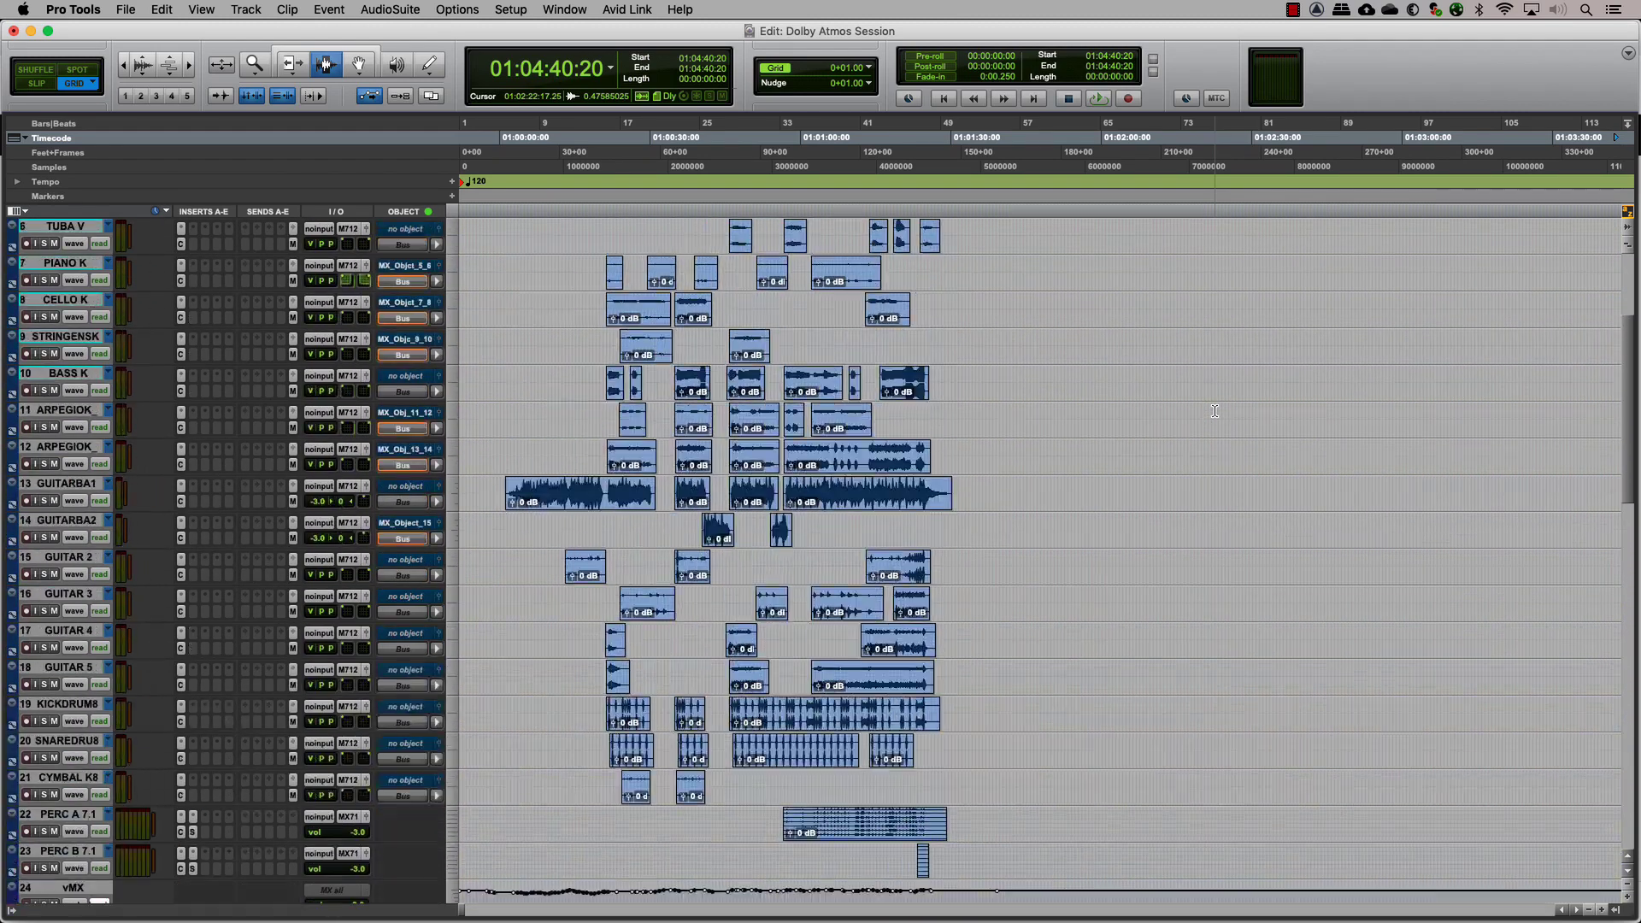
scroll(1215, 411, "up", 3)
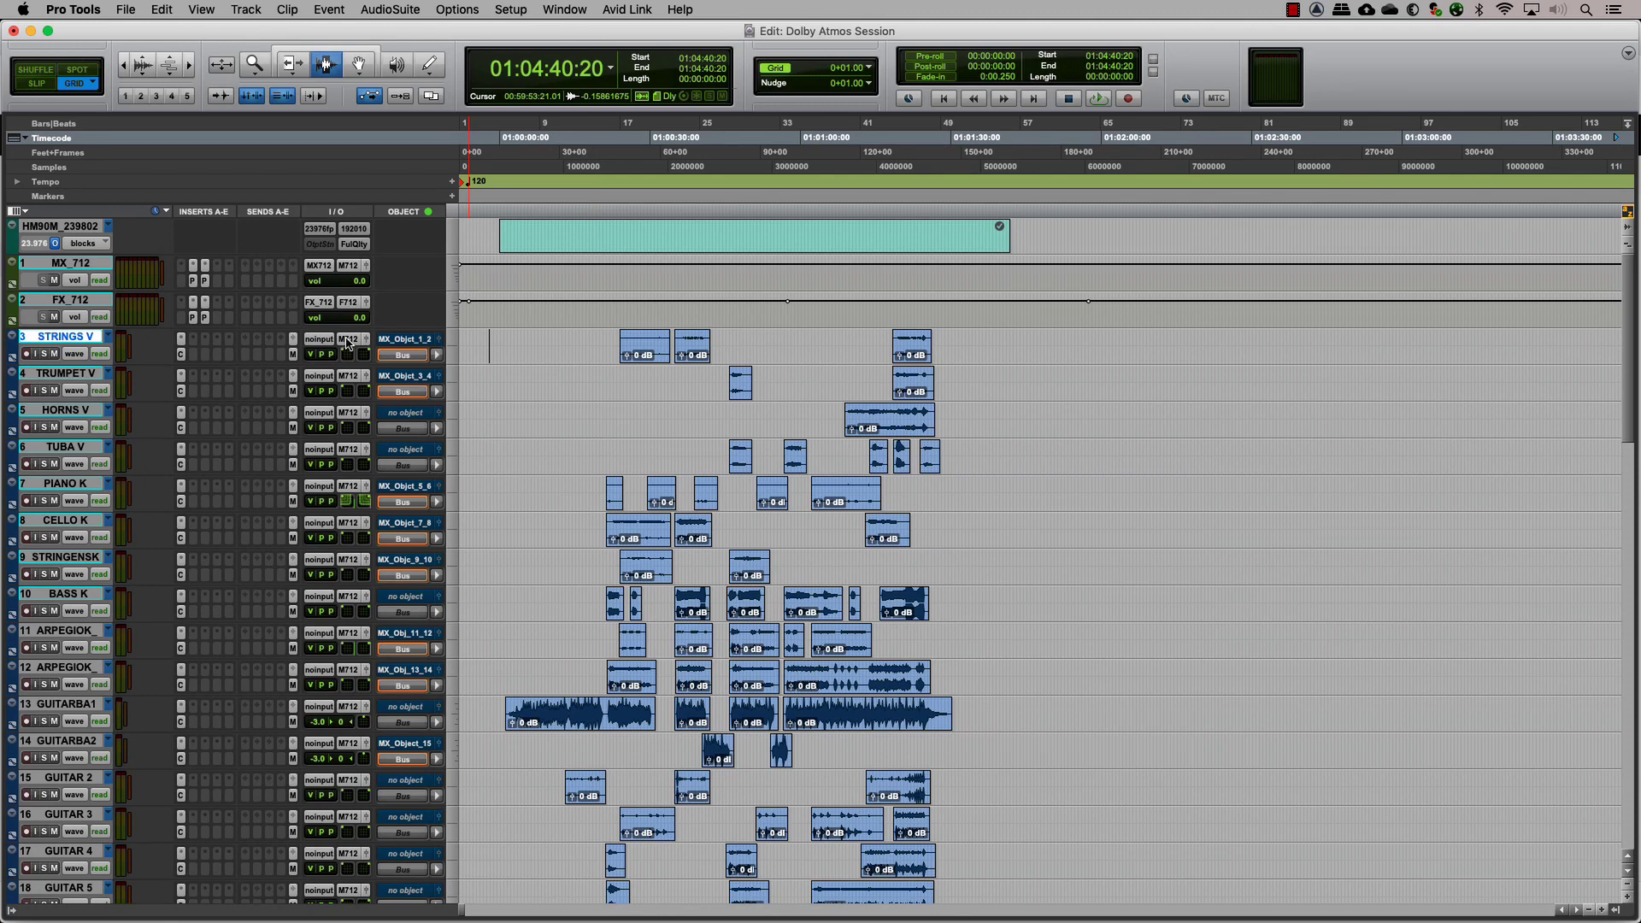
left_click(347, 343)
mouse_move(376, 354)
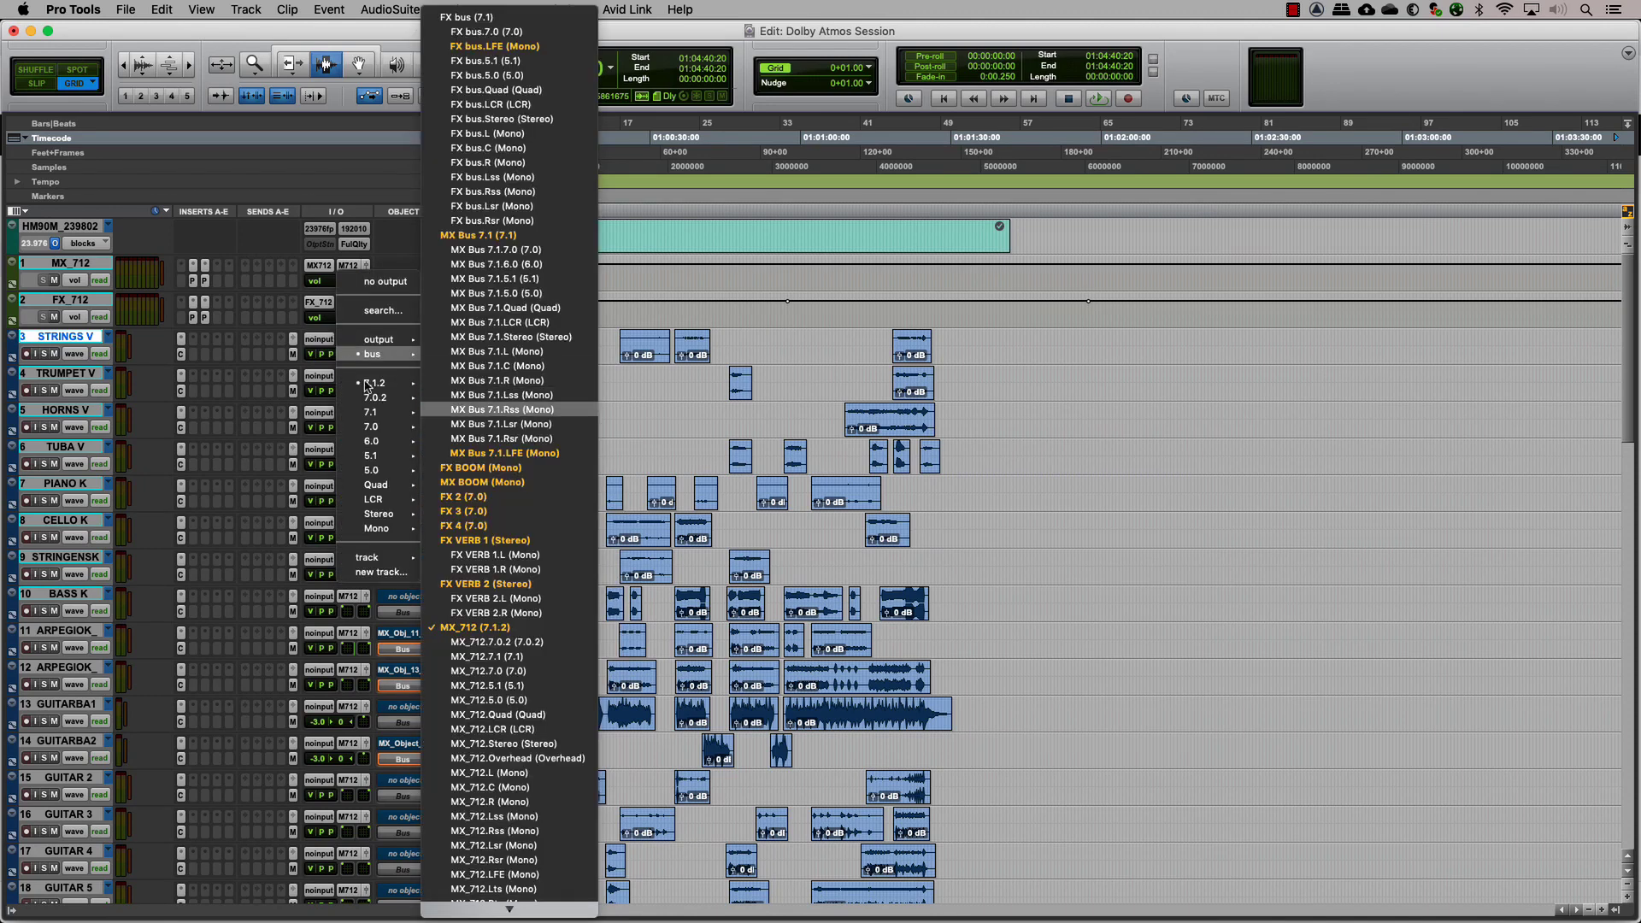
left_click(478, 639)
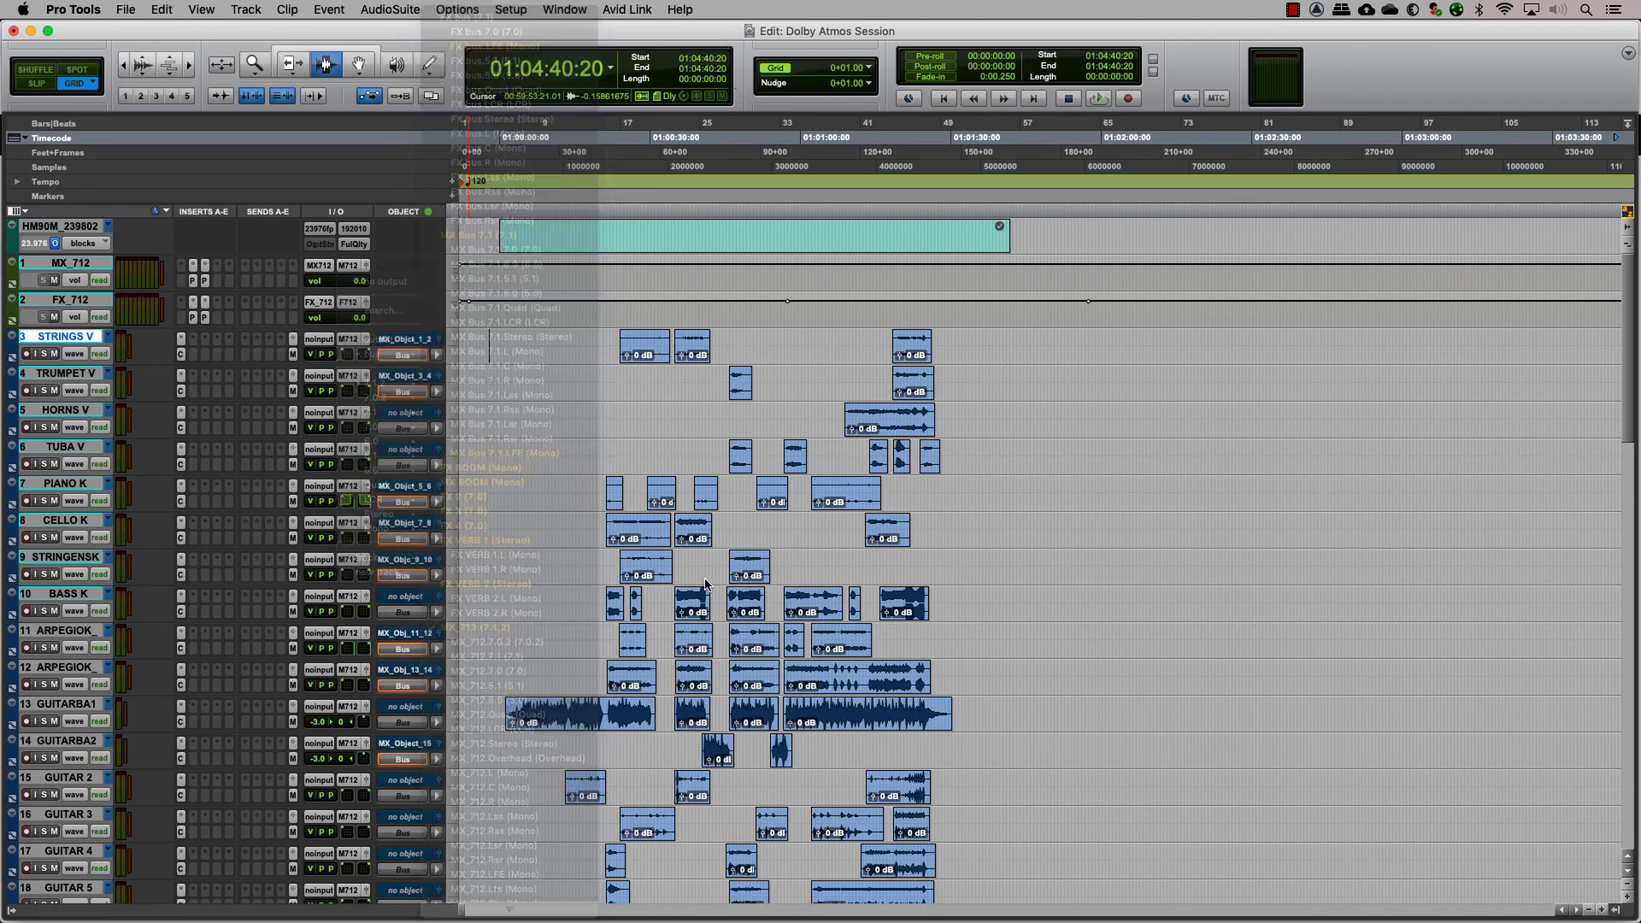
left_click(414, 343)
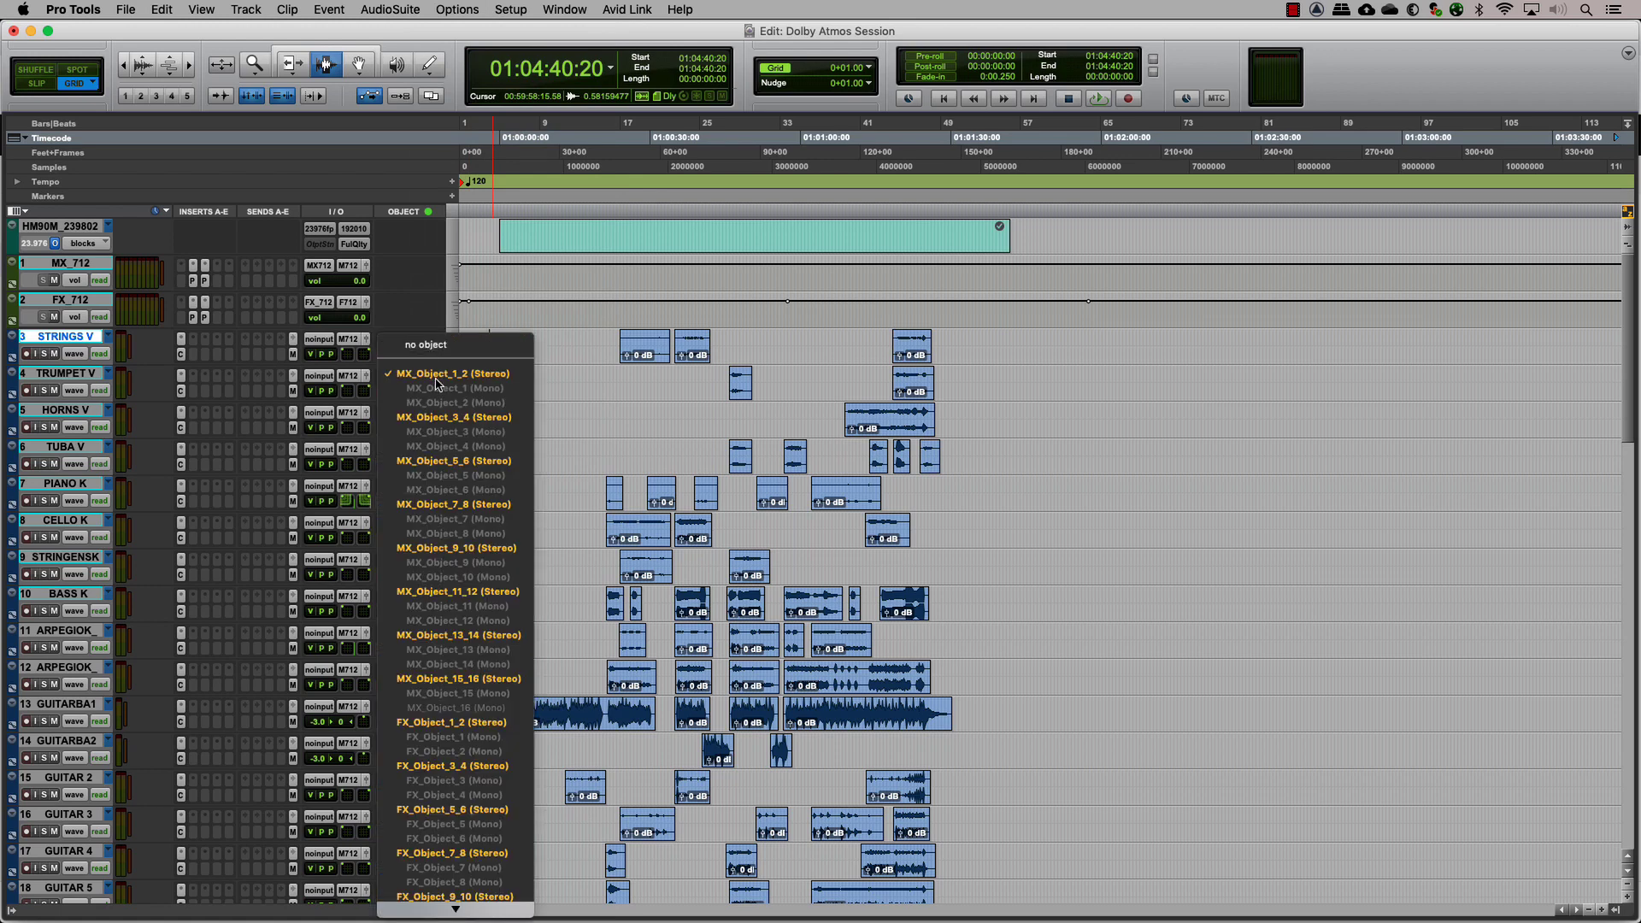
left_click(695, 423)
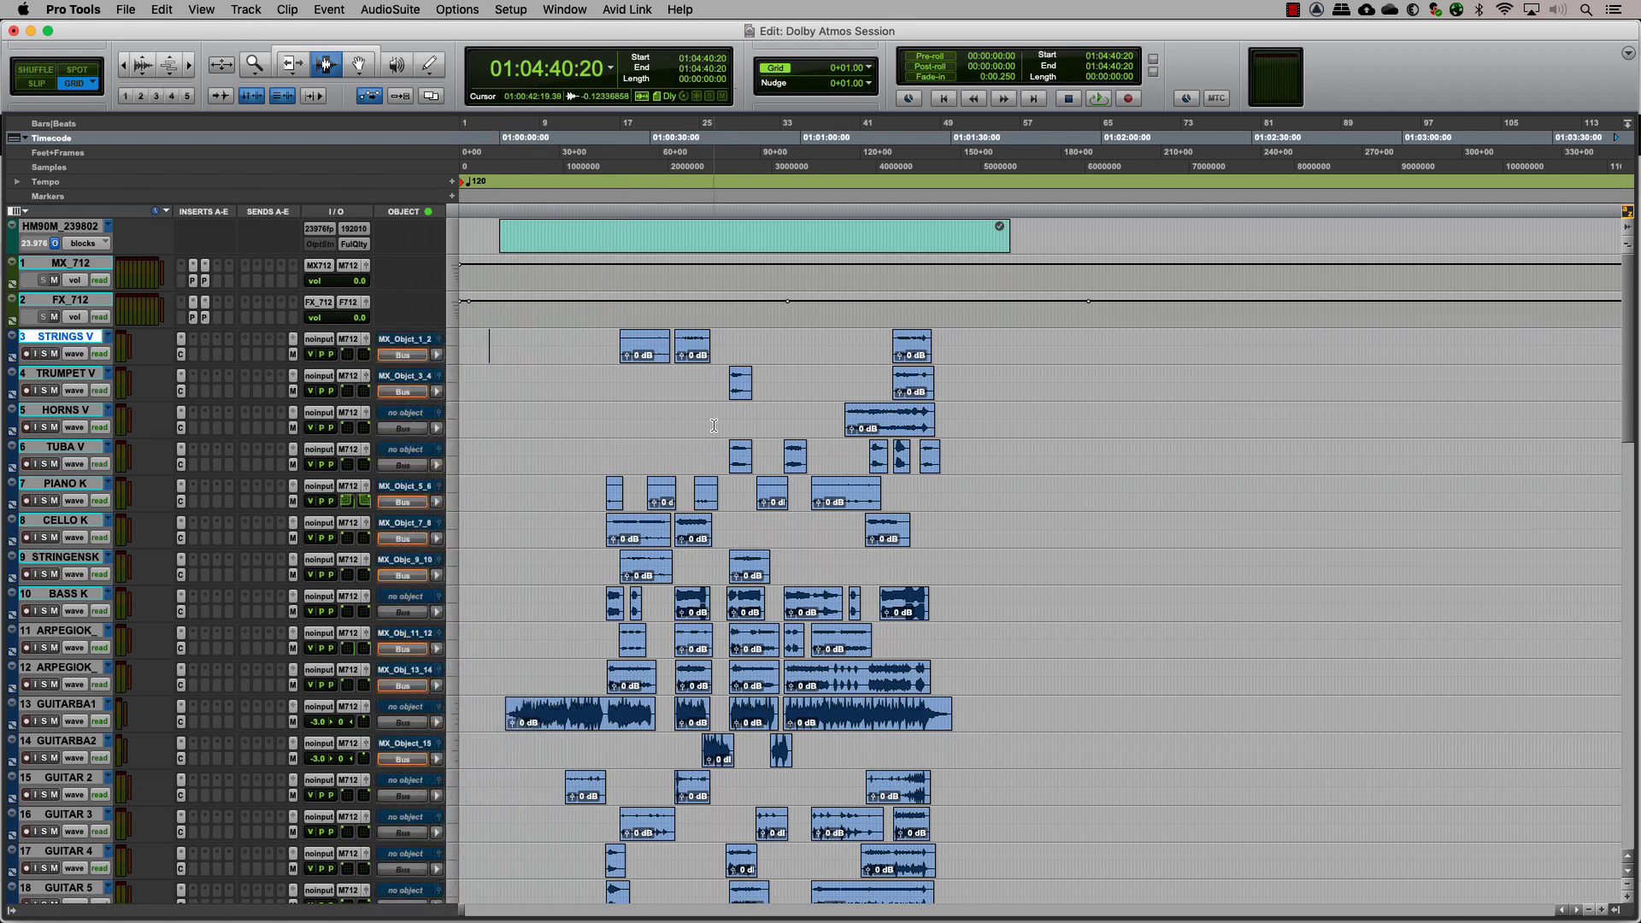
left_click(738, 413)
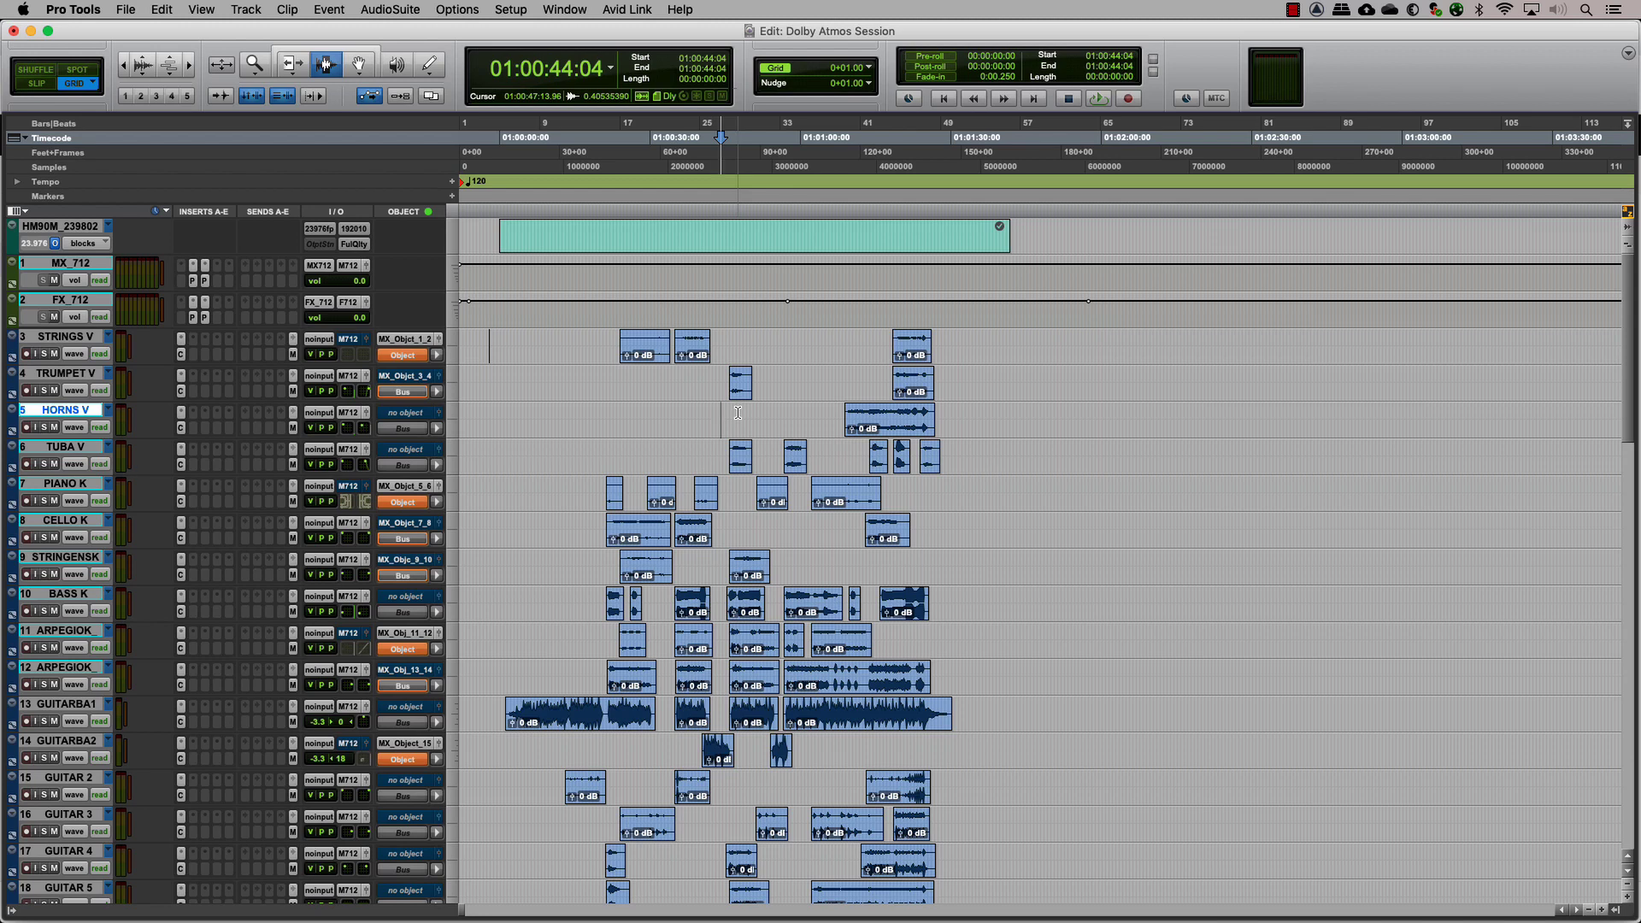
key("super+shift+n")
left_click(751, 334)
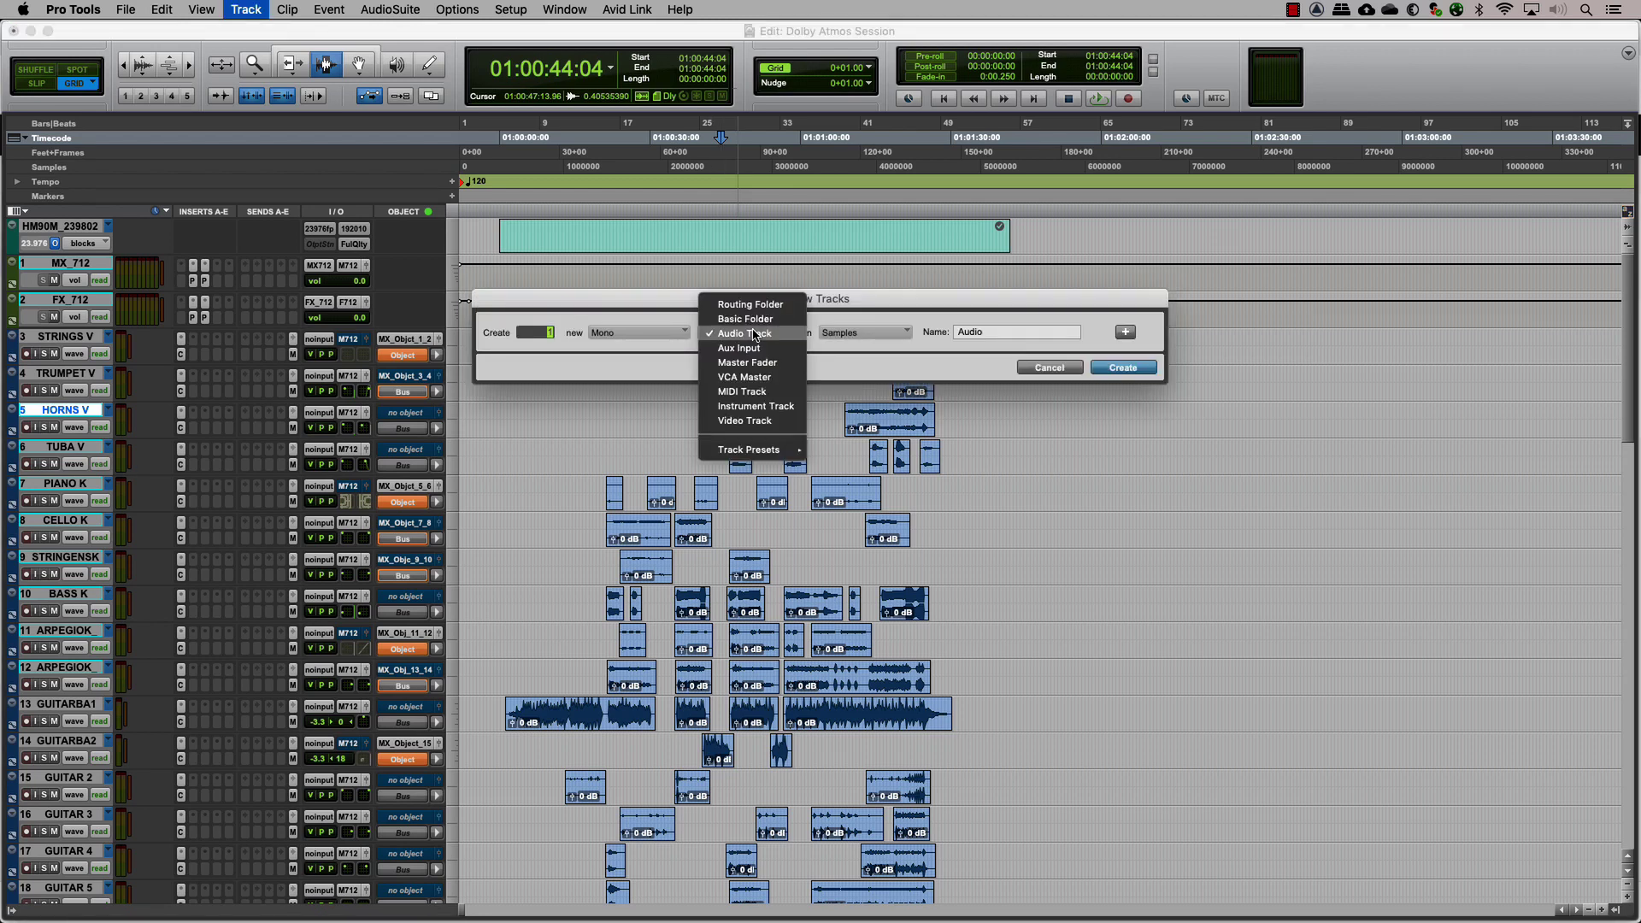
left_click(745, 377)
left_click(1125, 332)
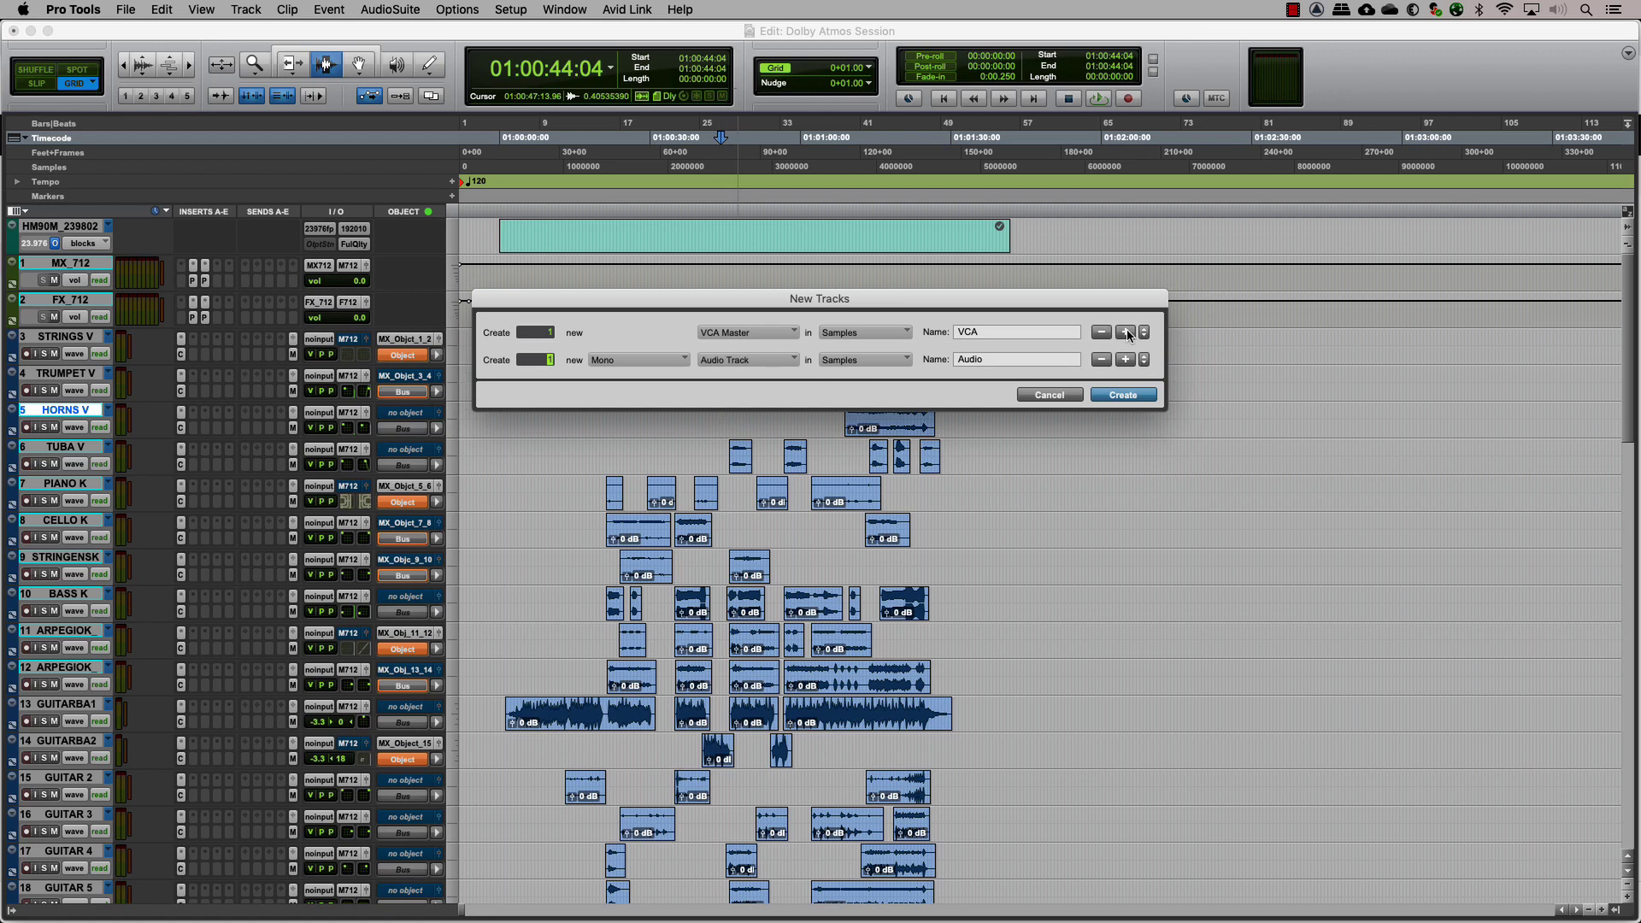
left_click(775, 360)
left_click(770, 389)
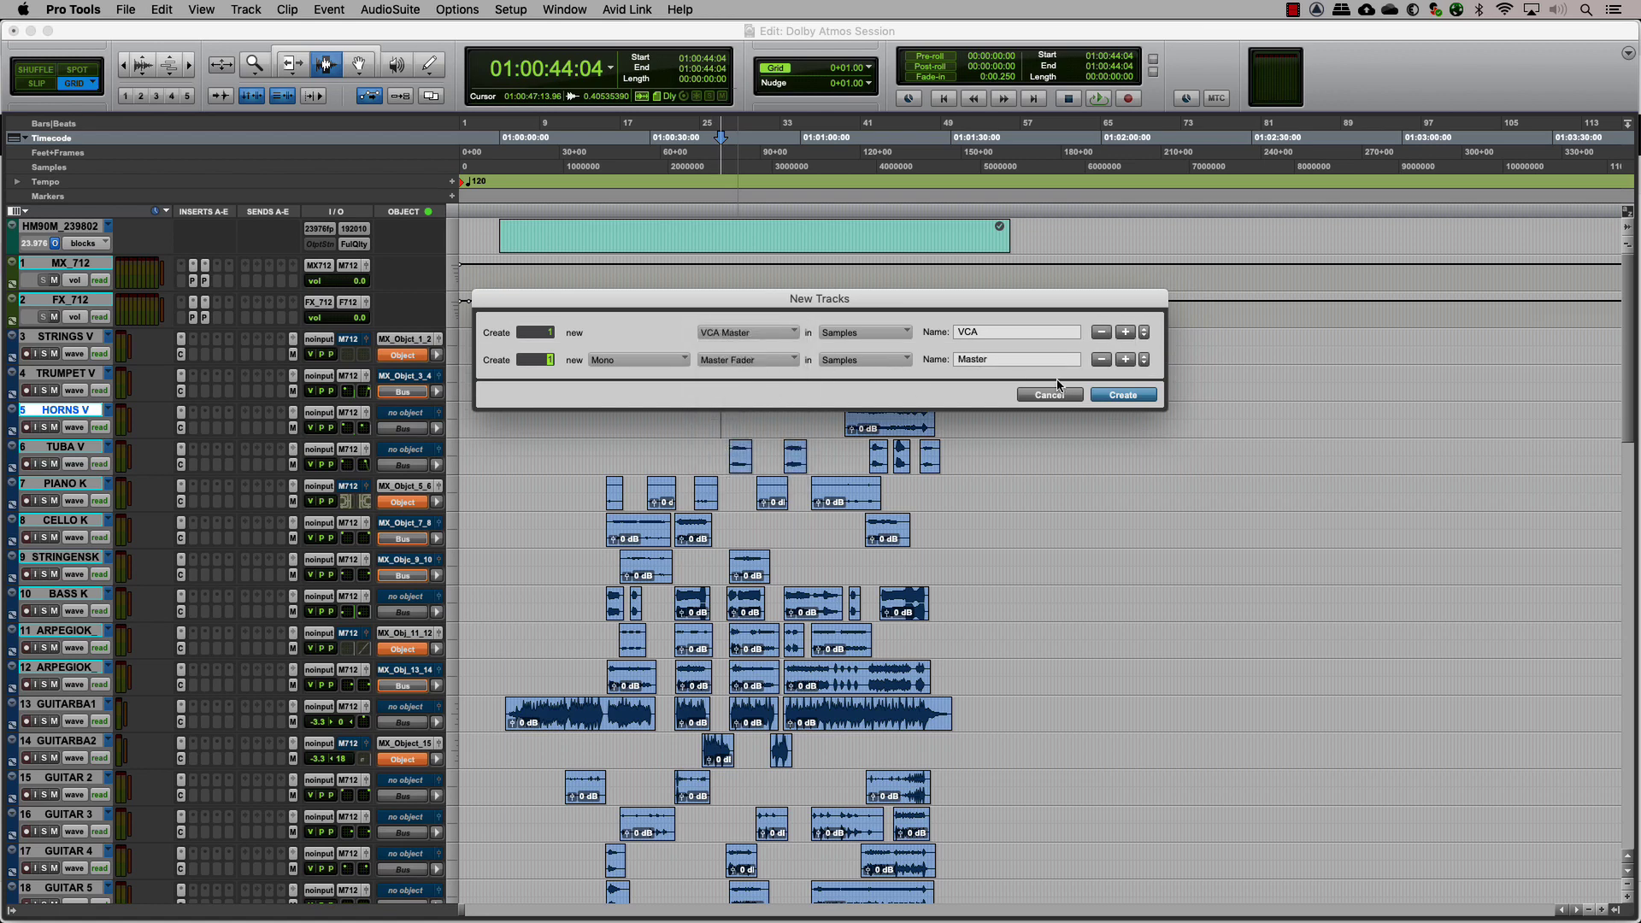
left_click(1125, 357)
left_click(751, 385)
left_click(746, 371)
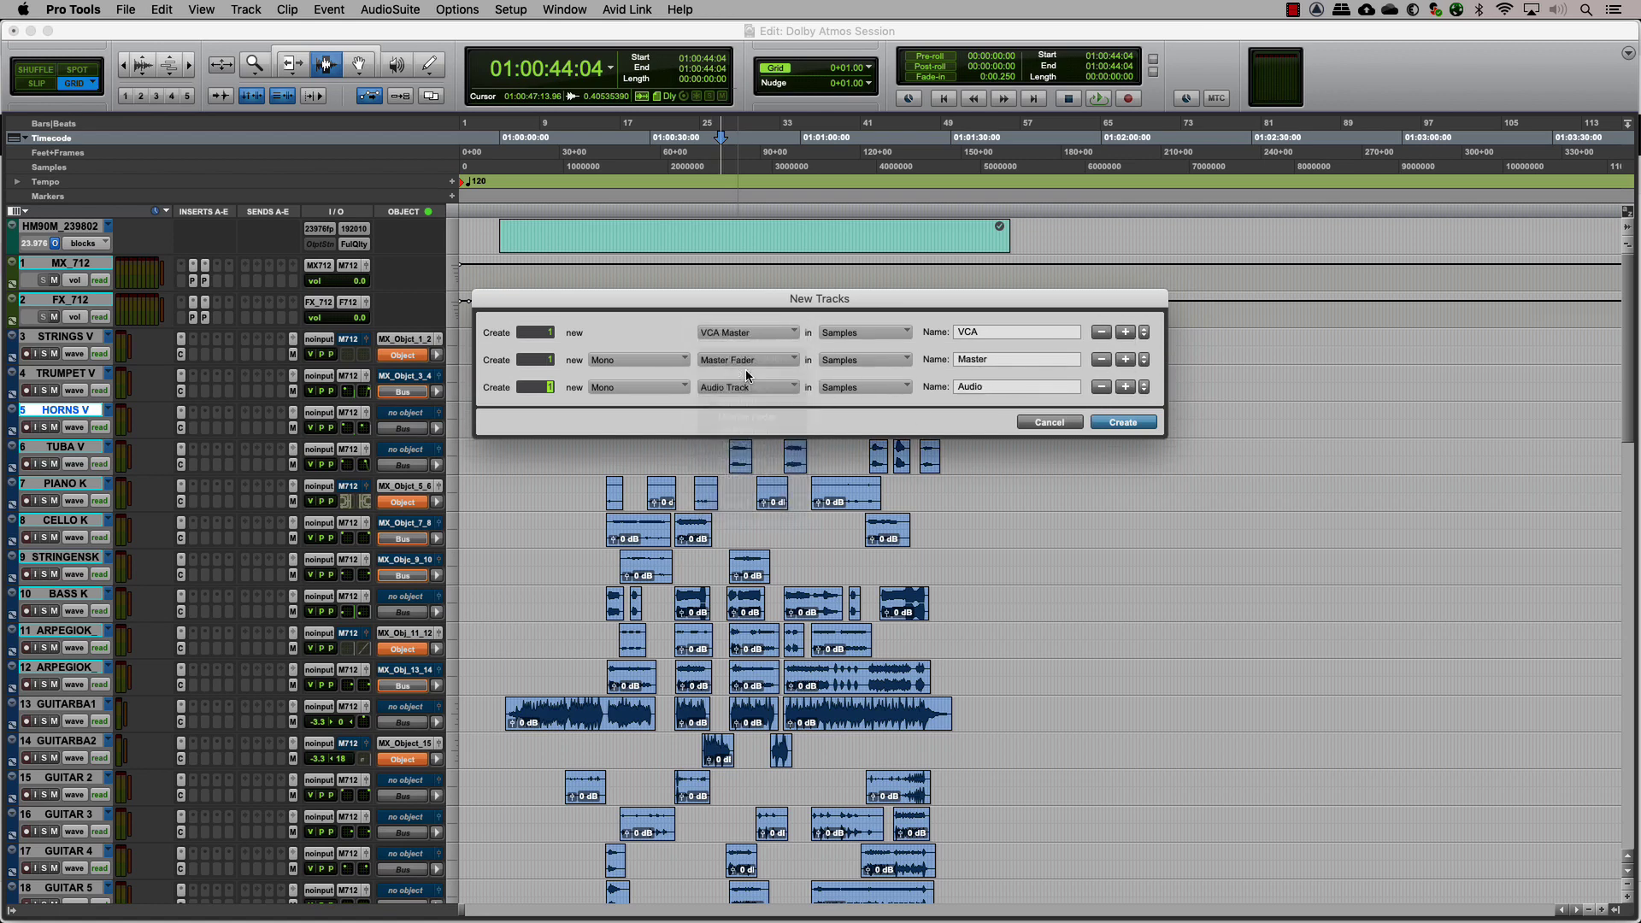
left_click(1049, 422)
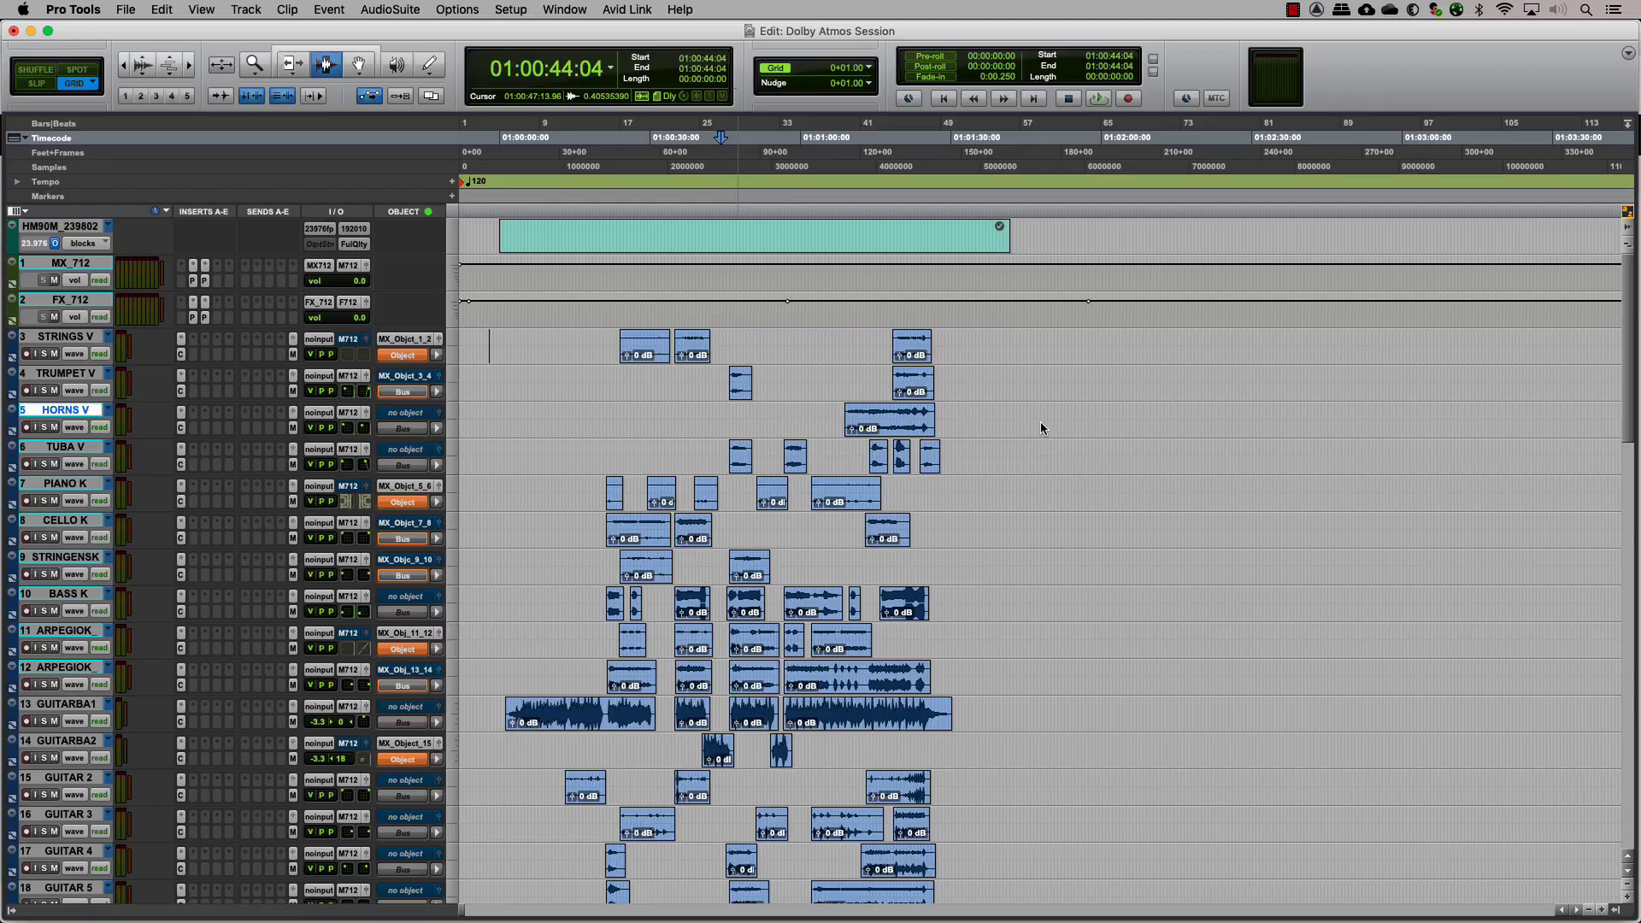
Step: Switch to the Mix window and create a VCA Master track named vMX
key("super+equal")
key("super+shift+n")
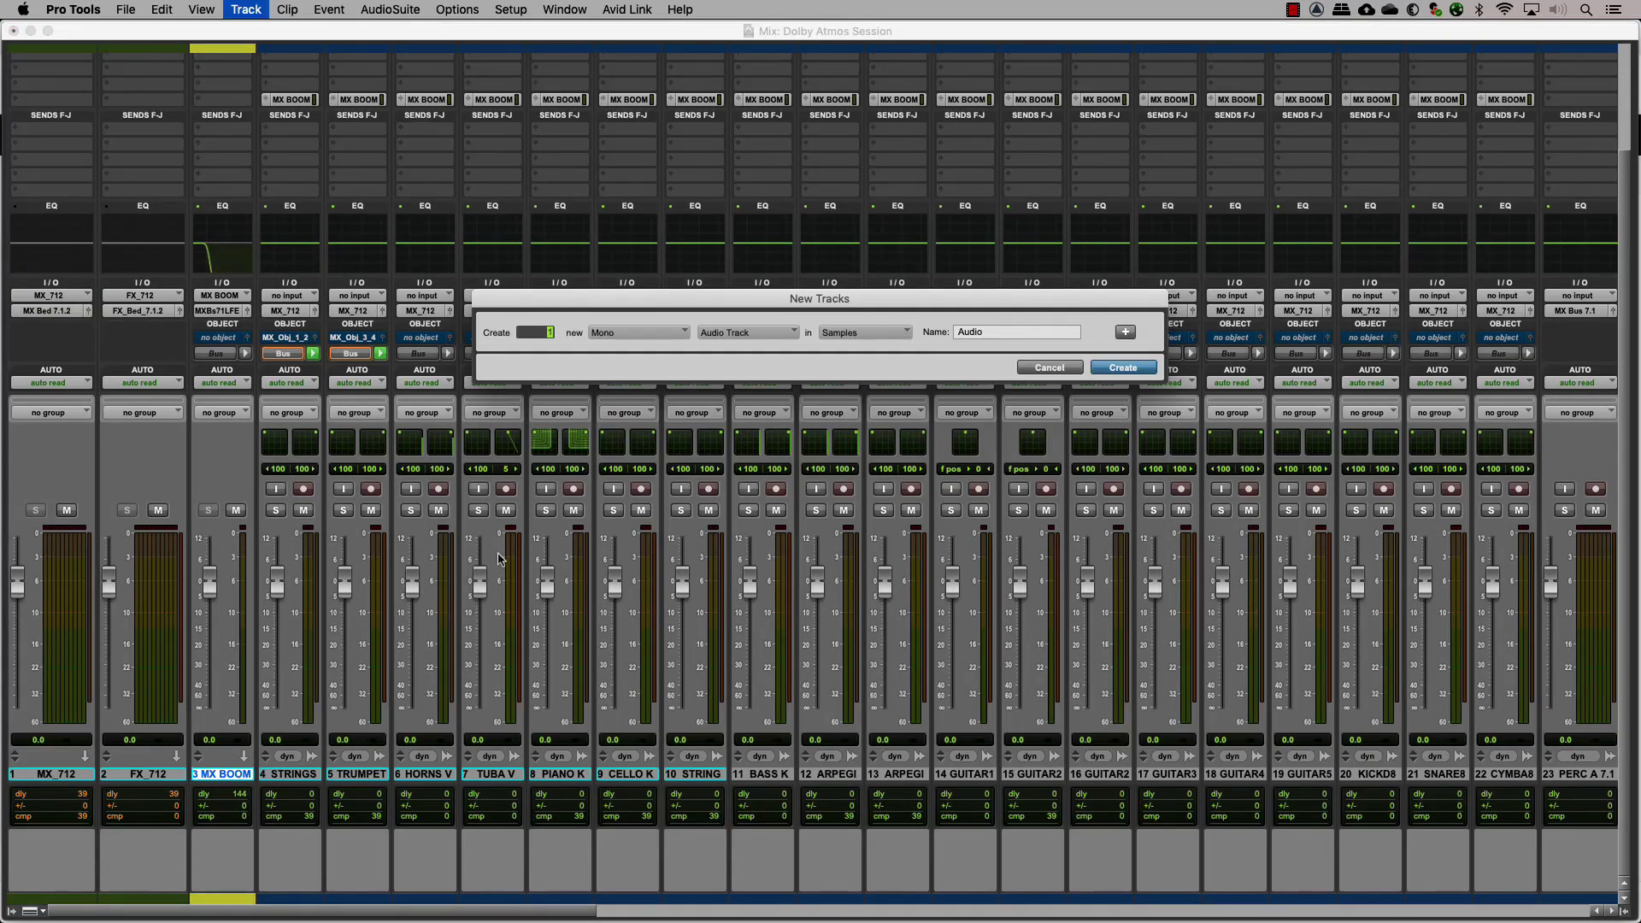
left_click(765, 333)
left_click(735, 369)
type("V")
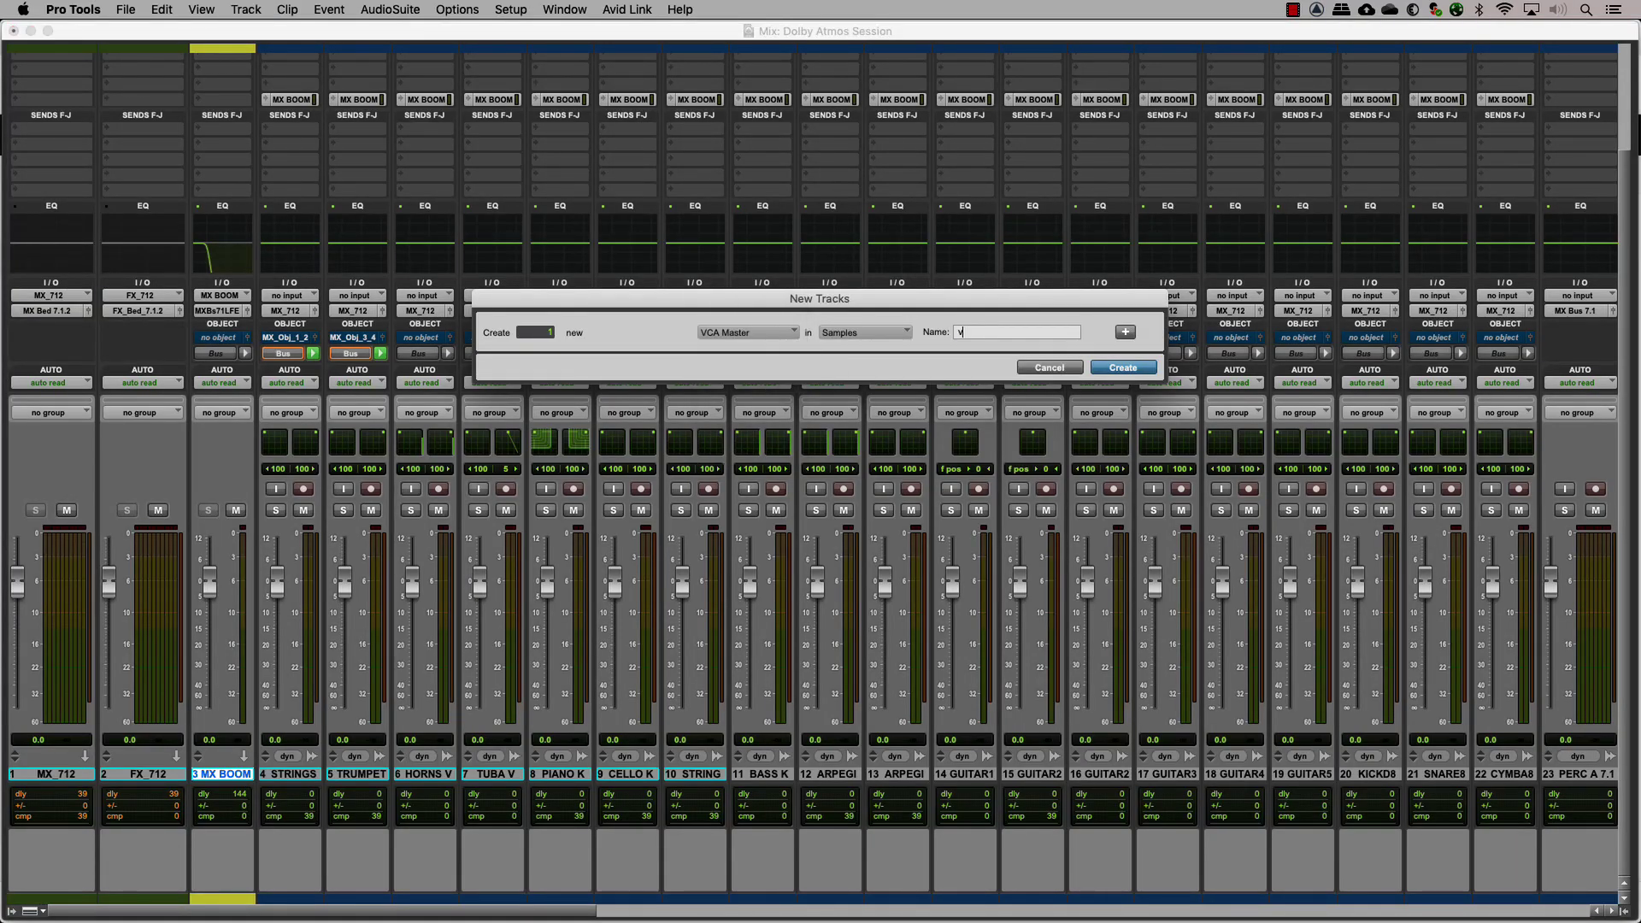
left_click(1103, 367)
Step: Group the music tracks from STRINGS V through PERC B 7.1 as a Mix group named vMX, assigned to the vMX VCA
left_click(340, 773)
scroll(1102, 812, "right", 8)
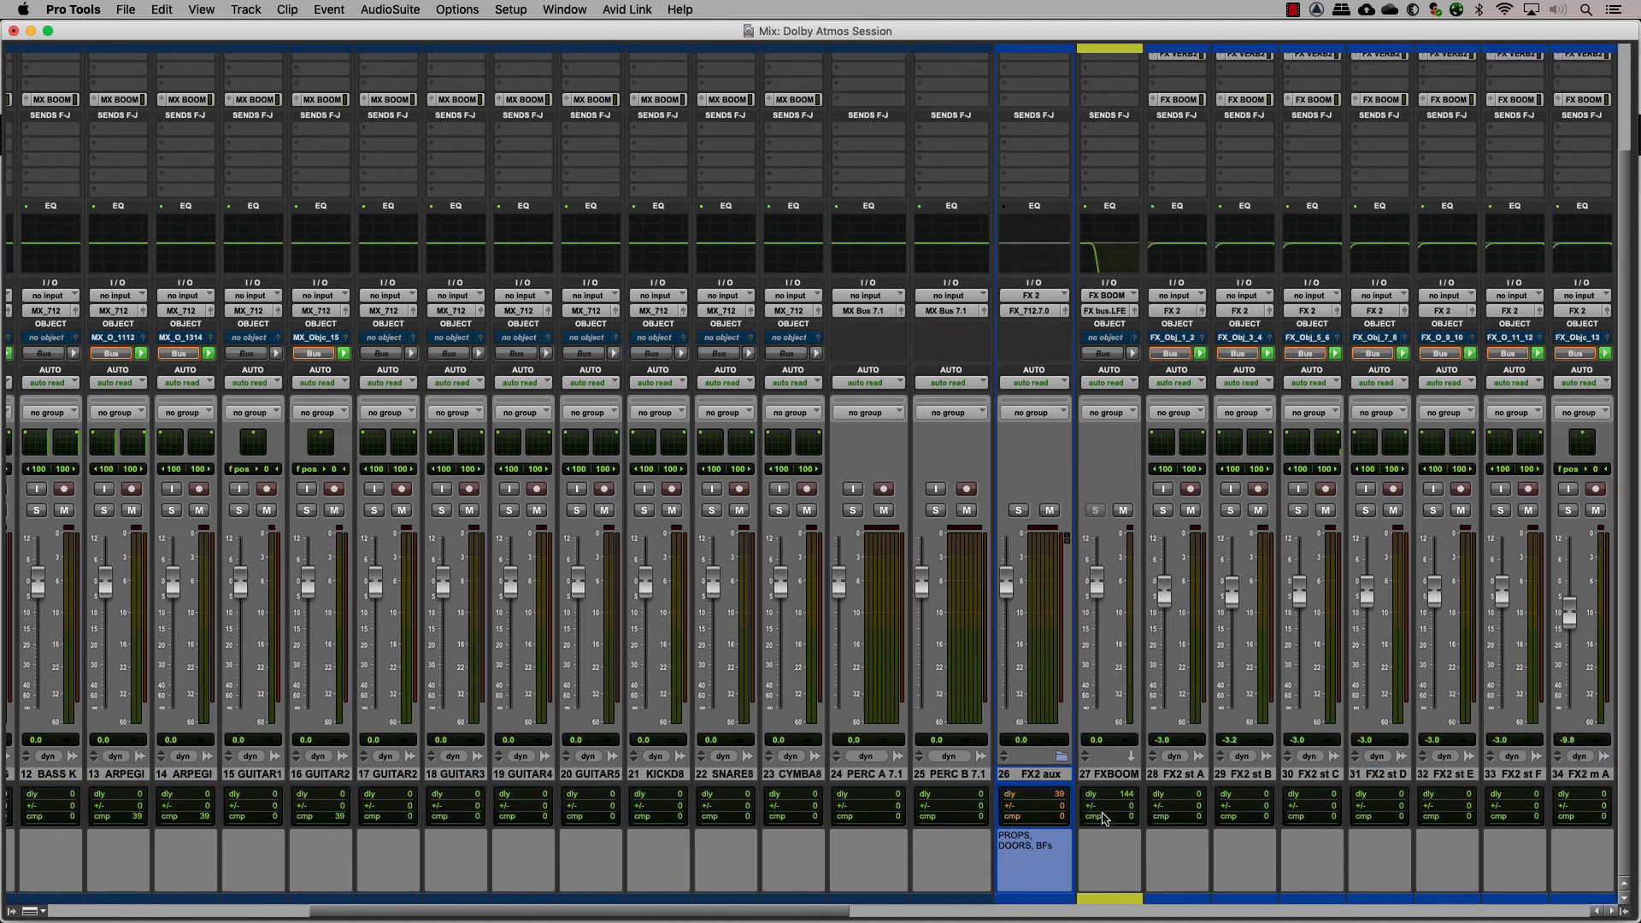
left_click(977, 775, "shift")
scroll(980, 774, "left", 10)
left_click(251, 12)
left_click(257, 47)
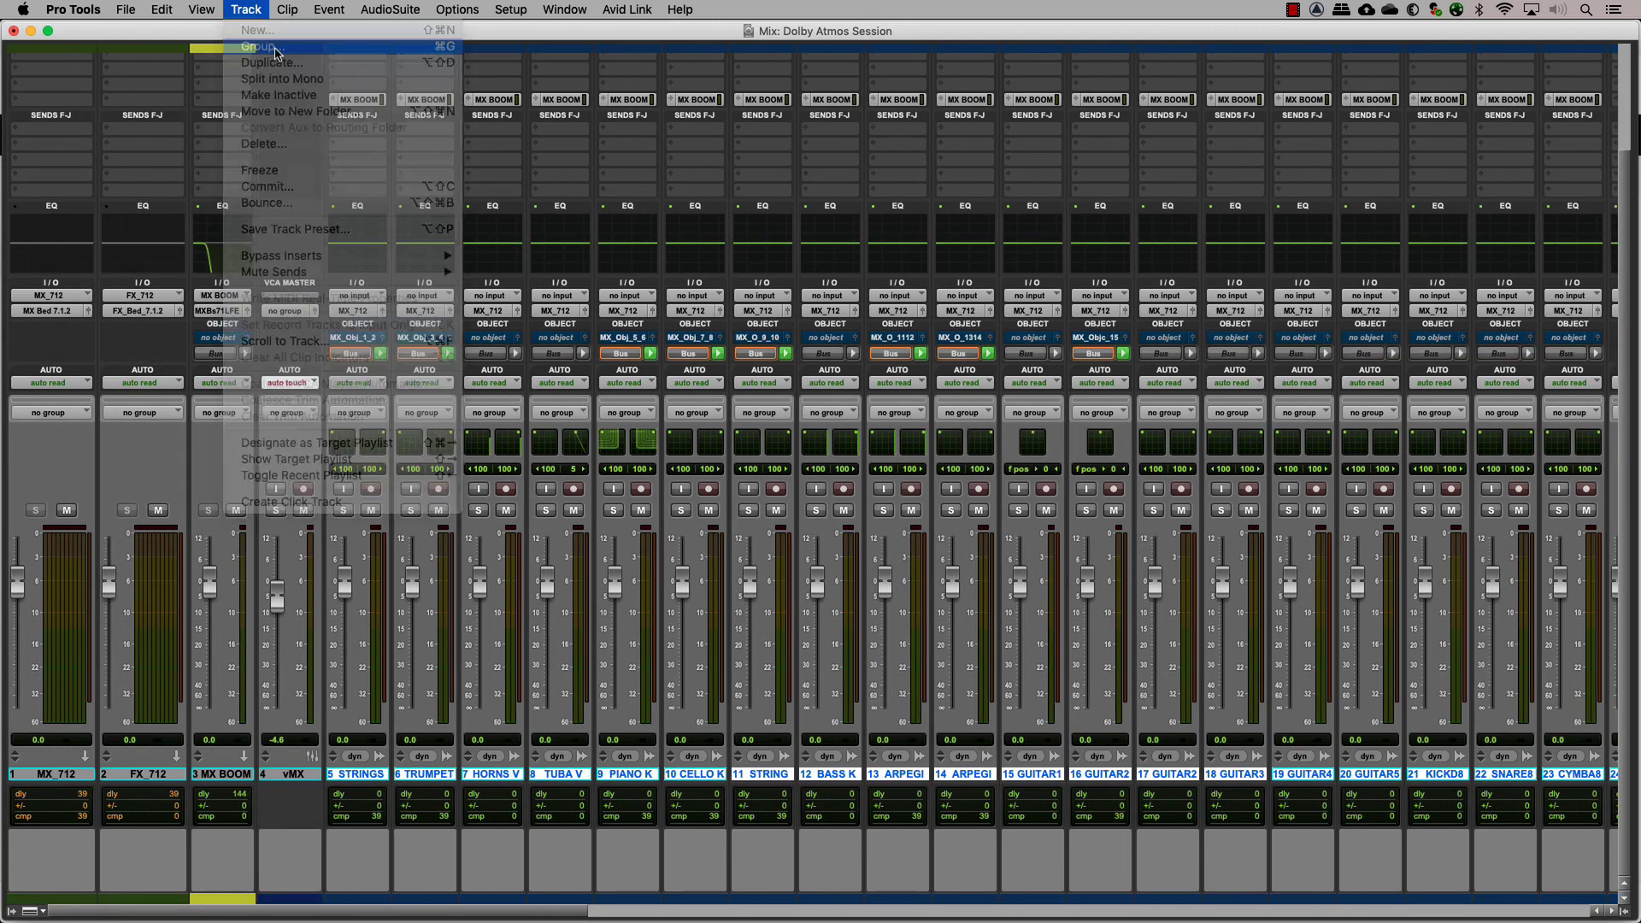
type("vMX")
left_click(836, 196)
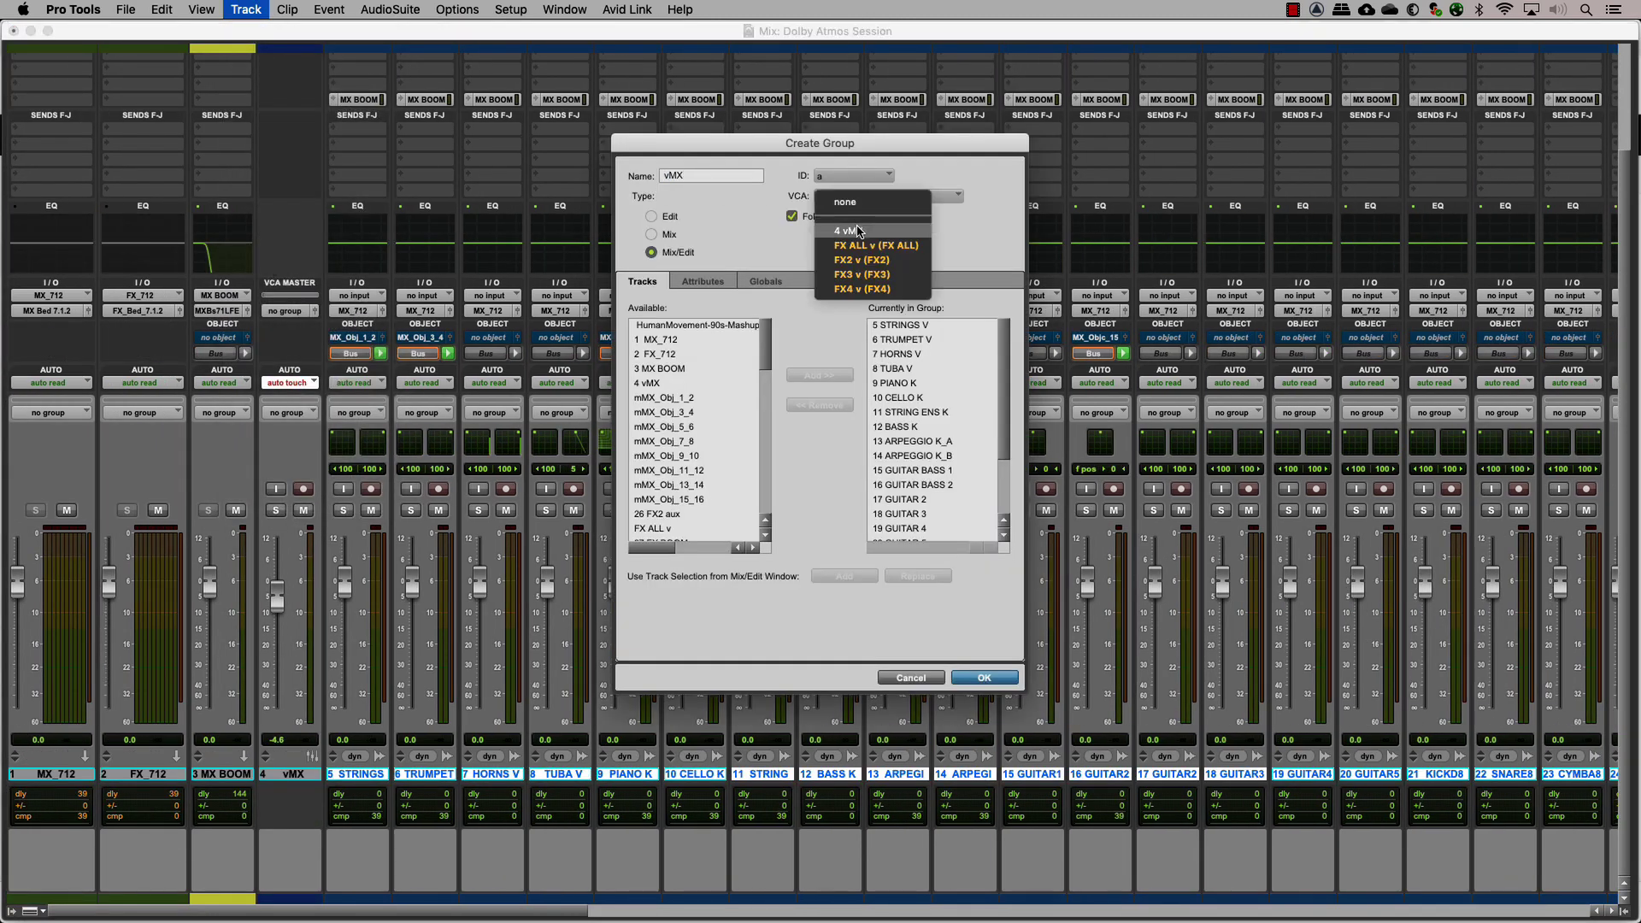
left_click(846, 230)
left_click(654, 234)
left_click(983, 677)
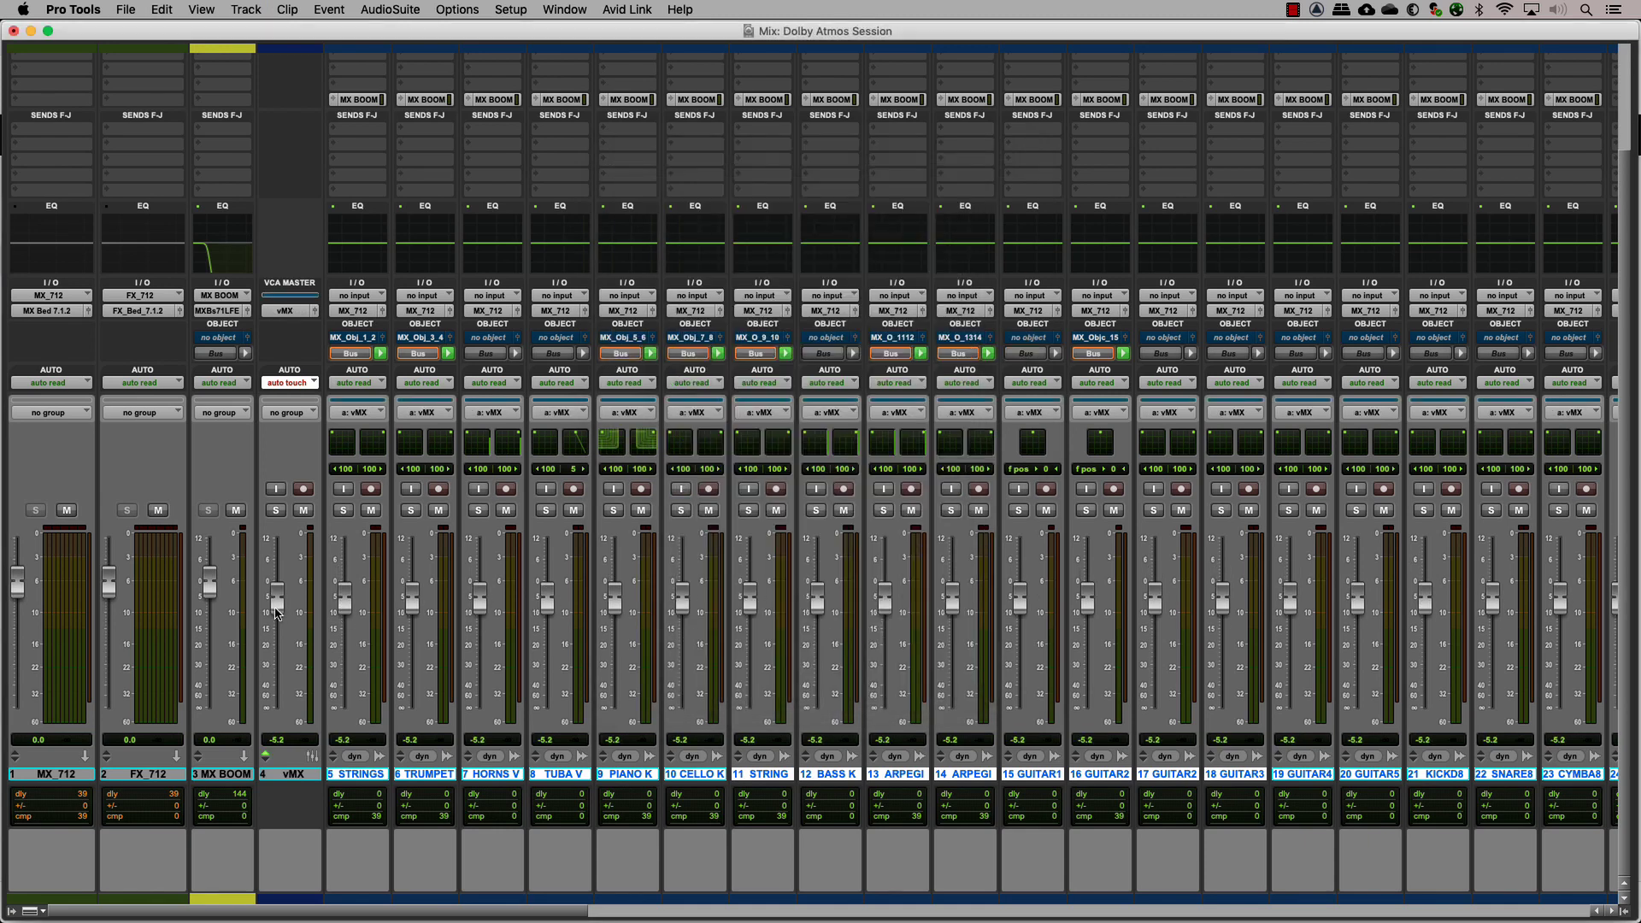
Step: Create four more VCA Master tracks and review the effects VCAs and their tracks
key("super+shift+n")
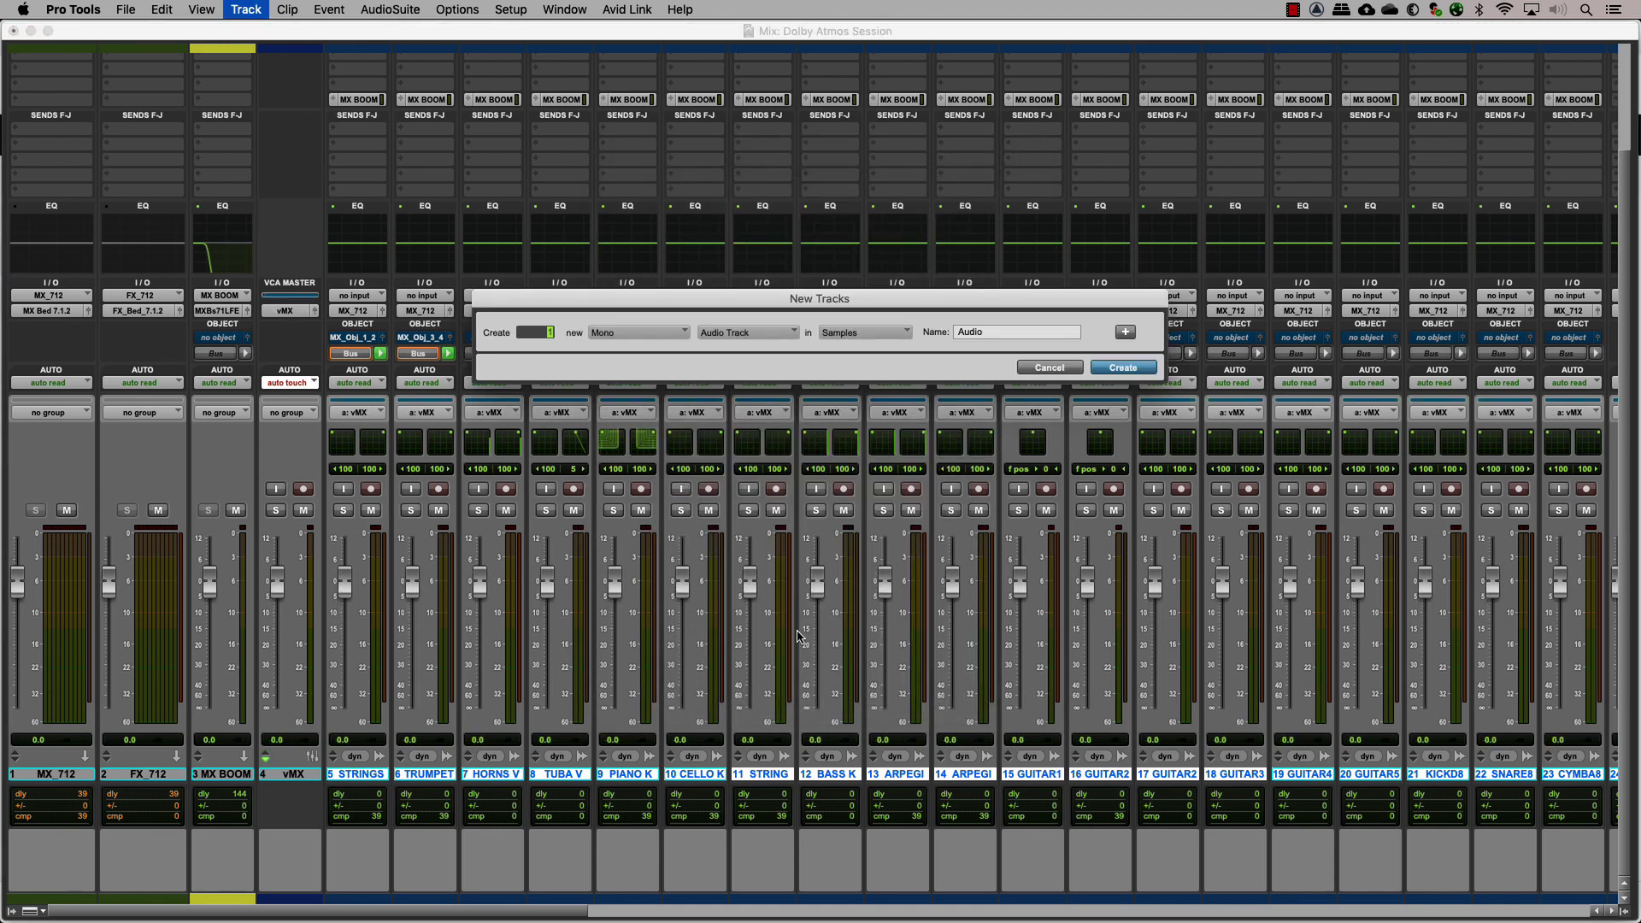
left_click(788, 333)
left_click(776, 377)
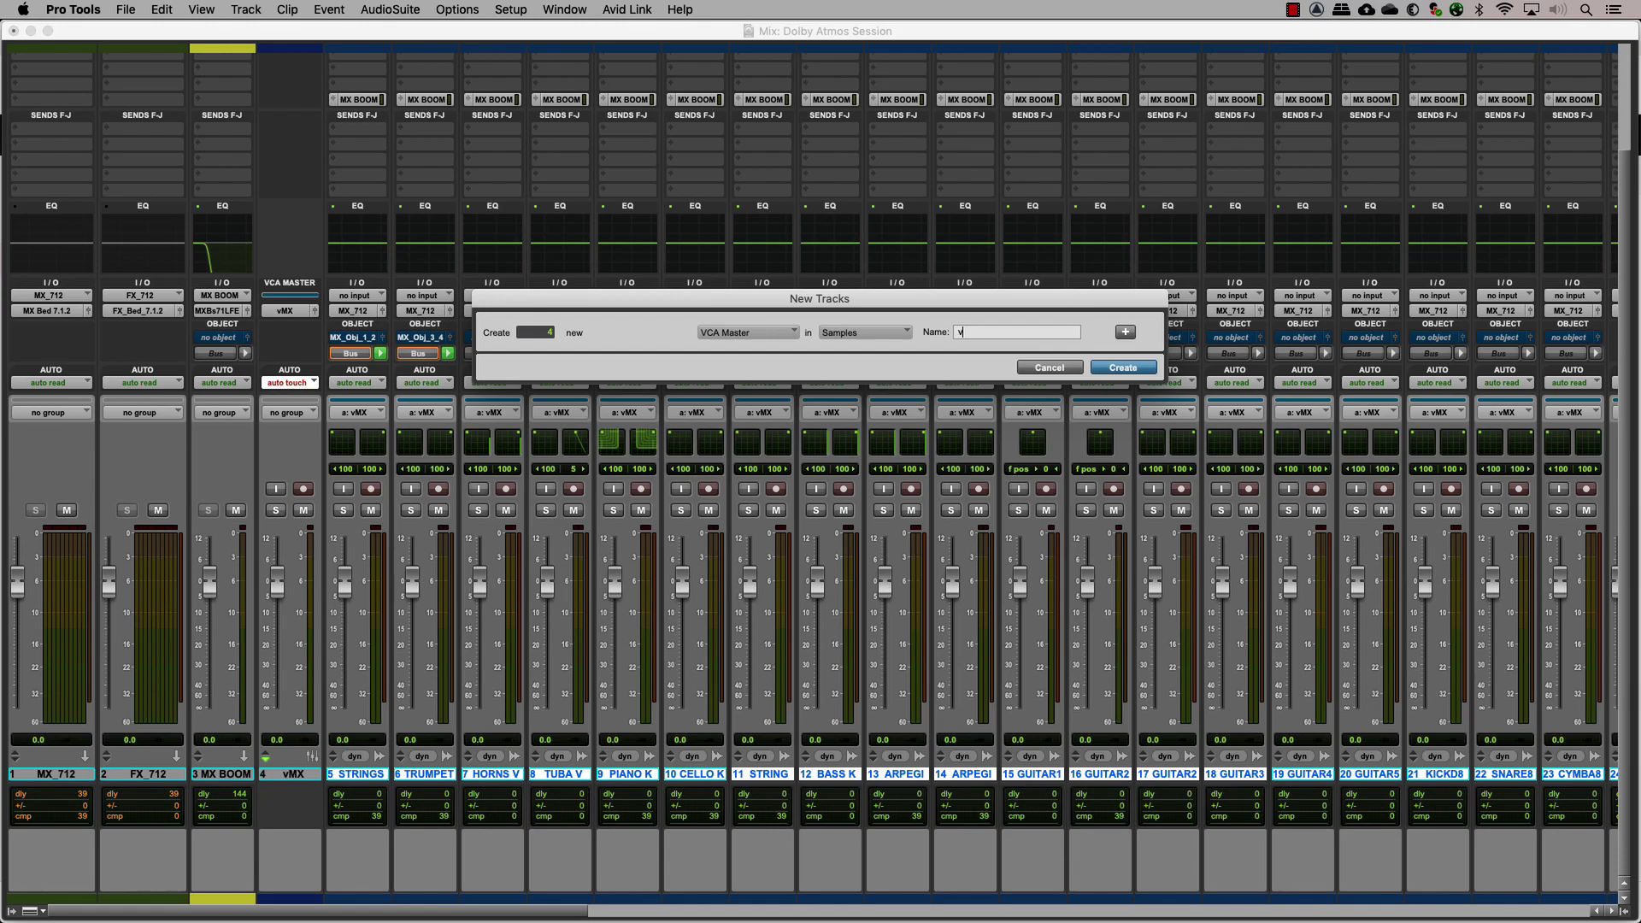
key("Return")
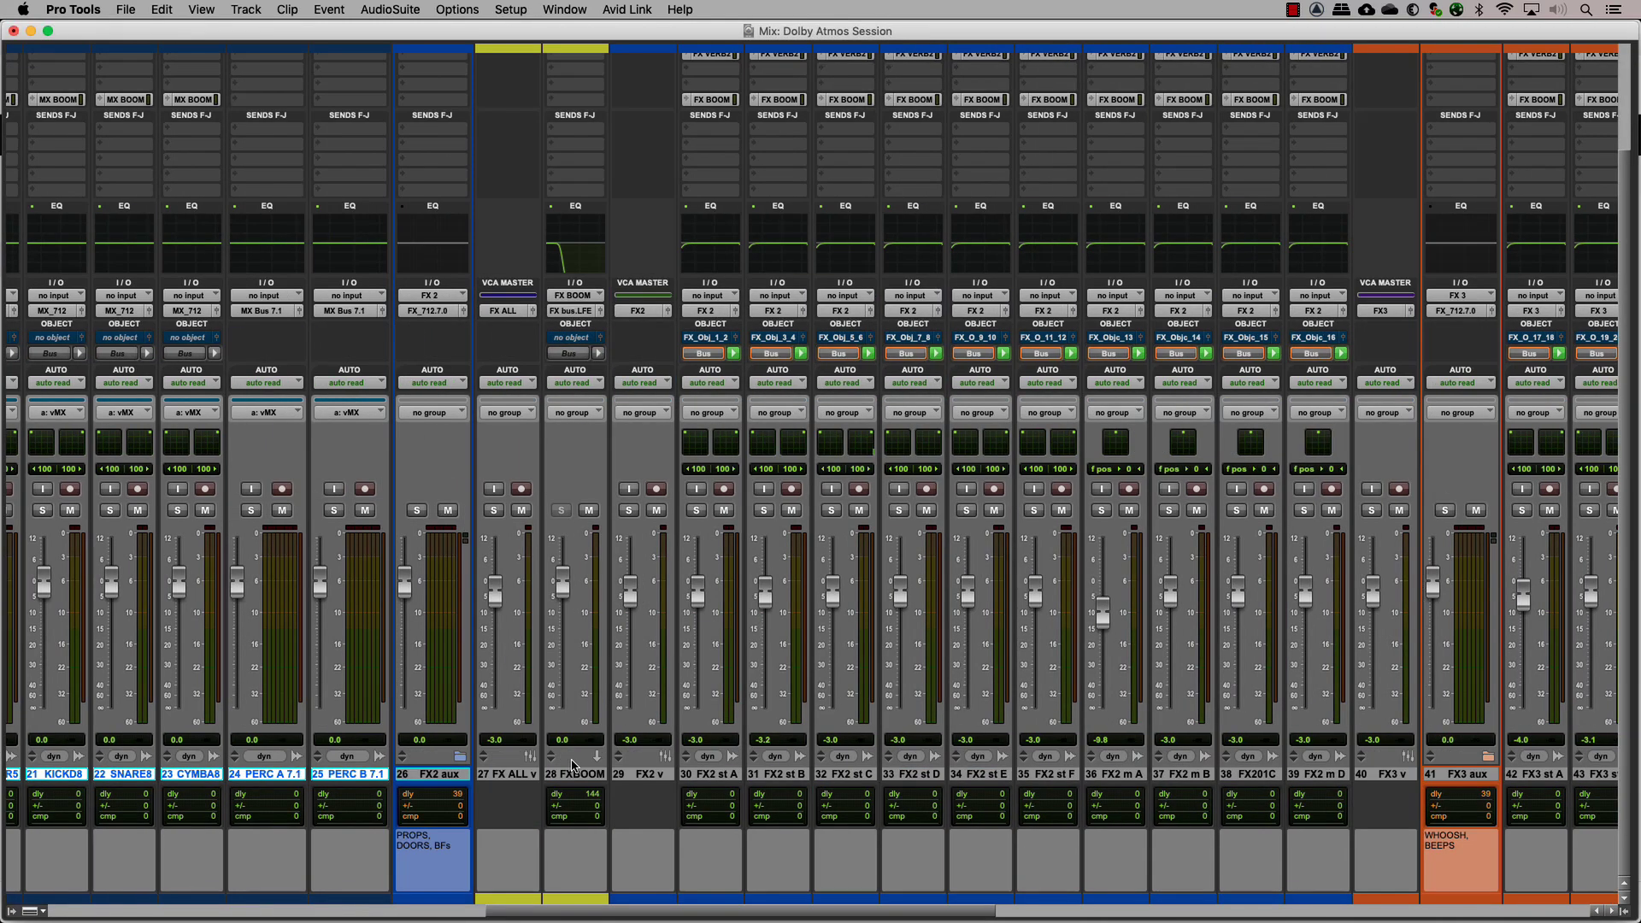
scroll(1037, 776, "right", 2)
scroll(1036, 776, "right", 15)
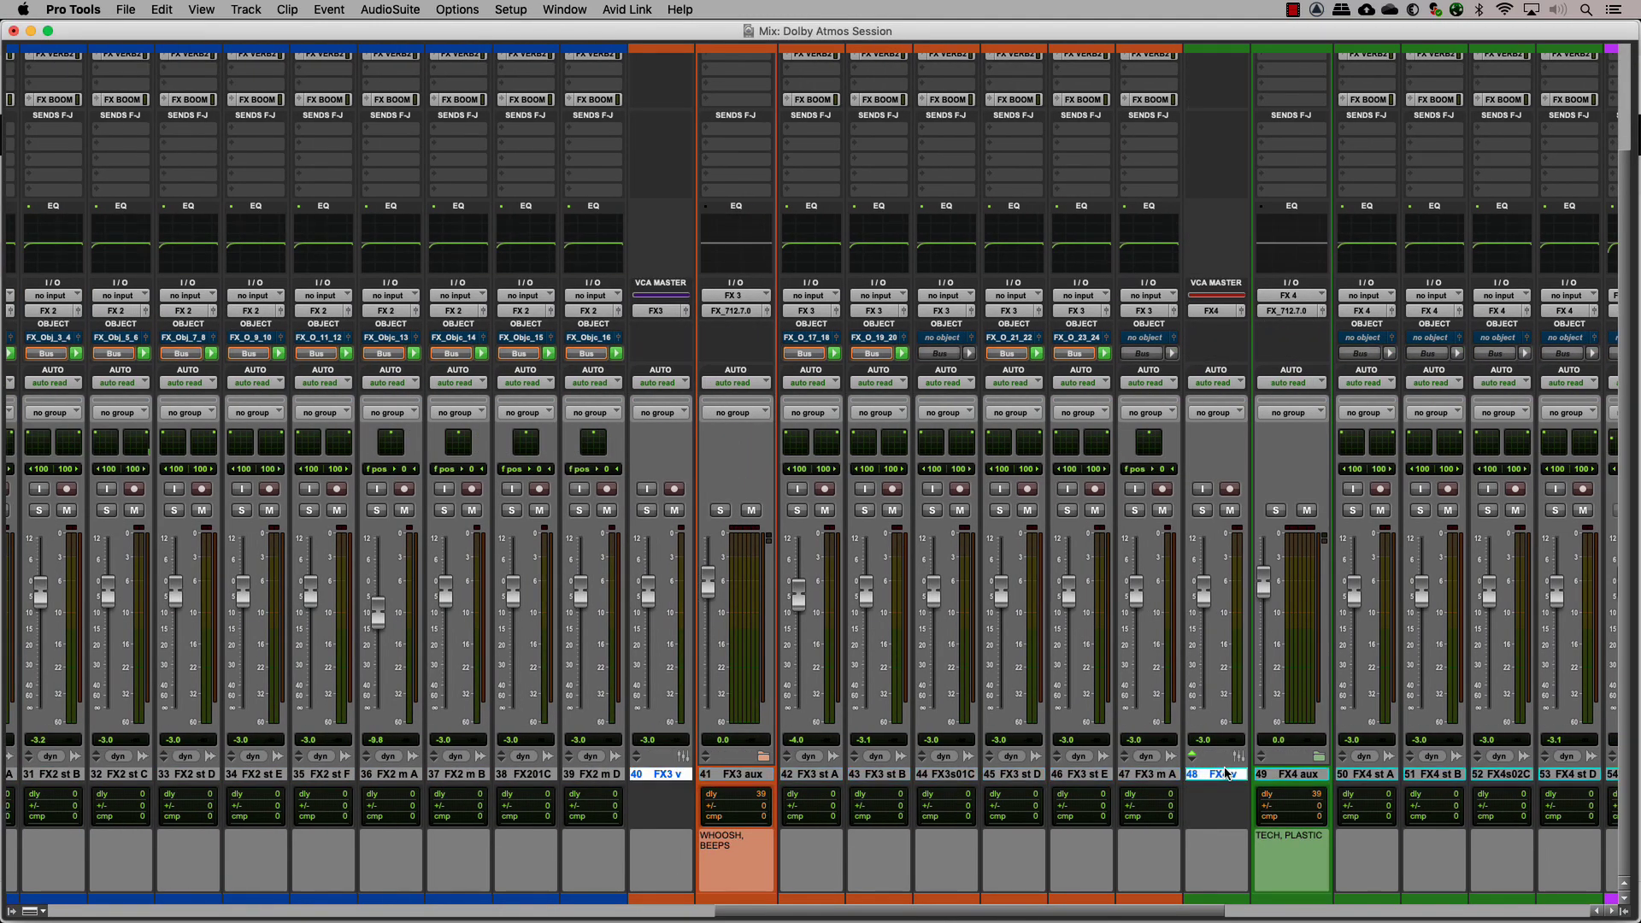
scroll(718, 598, "down", 10)
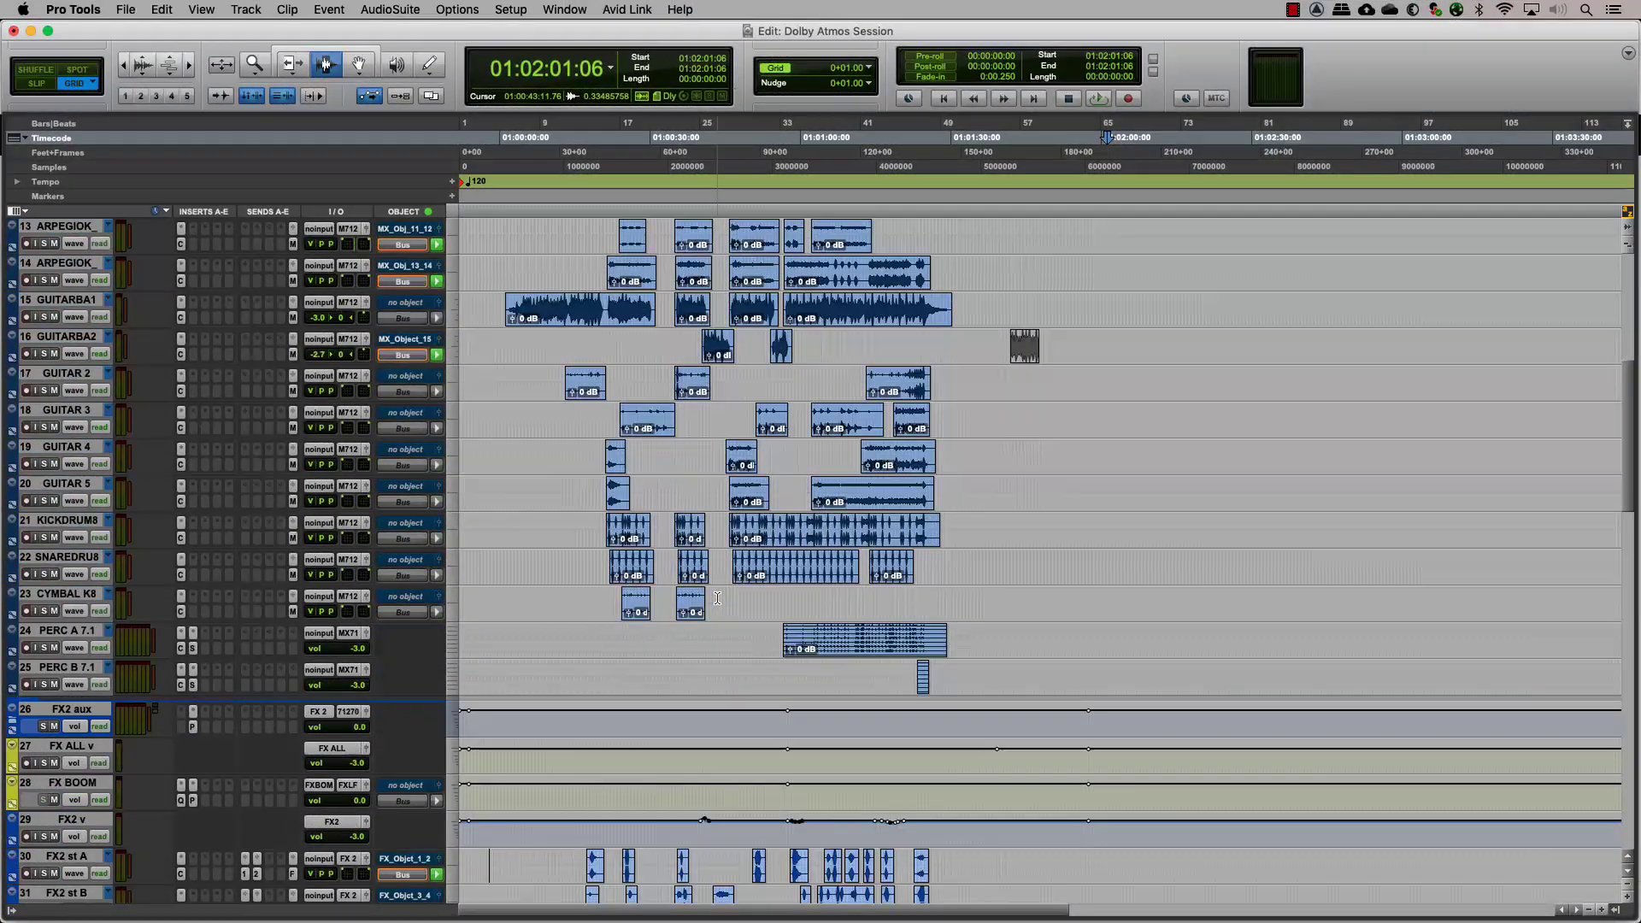
Step: Show the FX VERB 1 track at large height and route it to the stereo object FX_Object_25_26
scroll(718, 598, "down", 5)
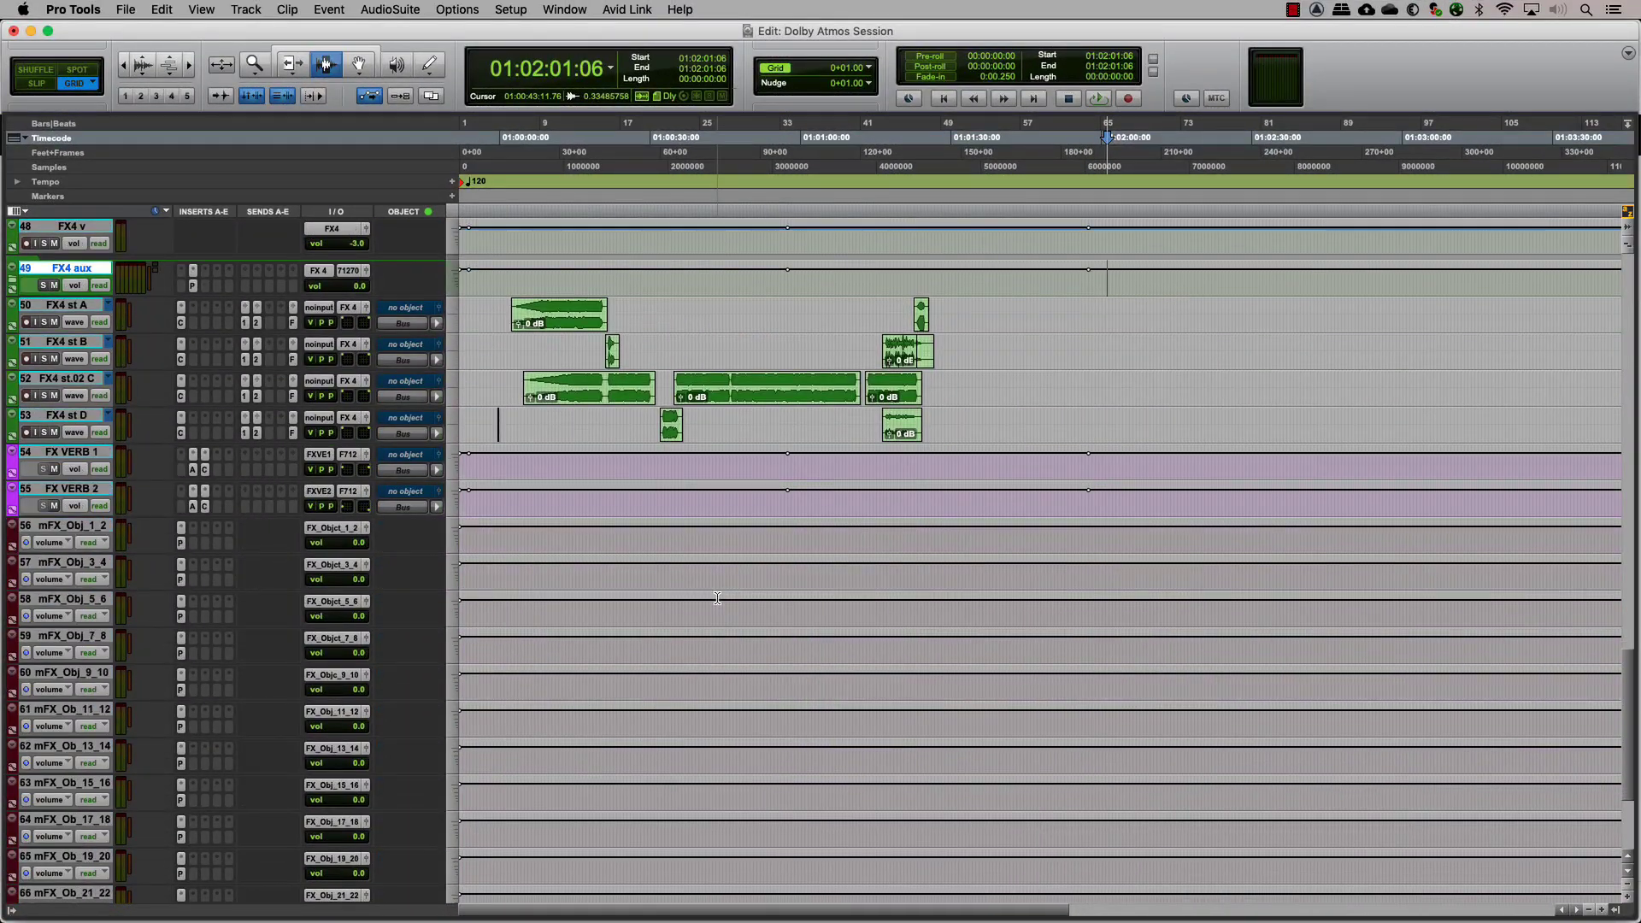
left_click(96, 457)
left_click(456, 475)
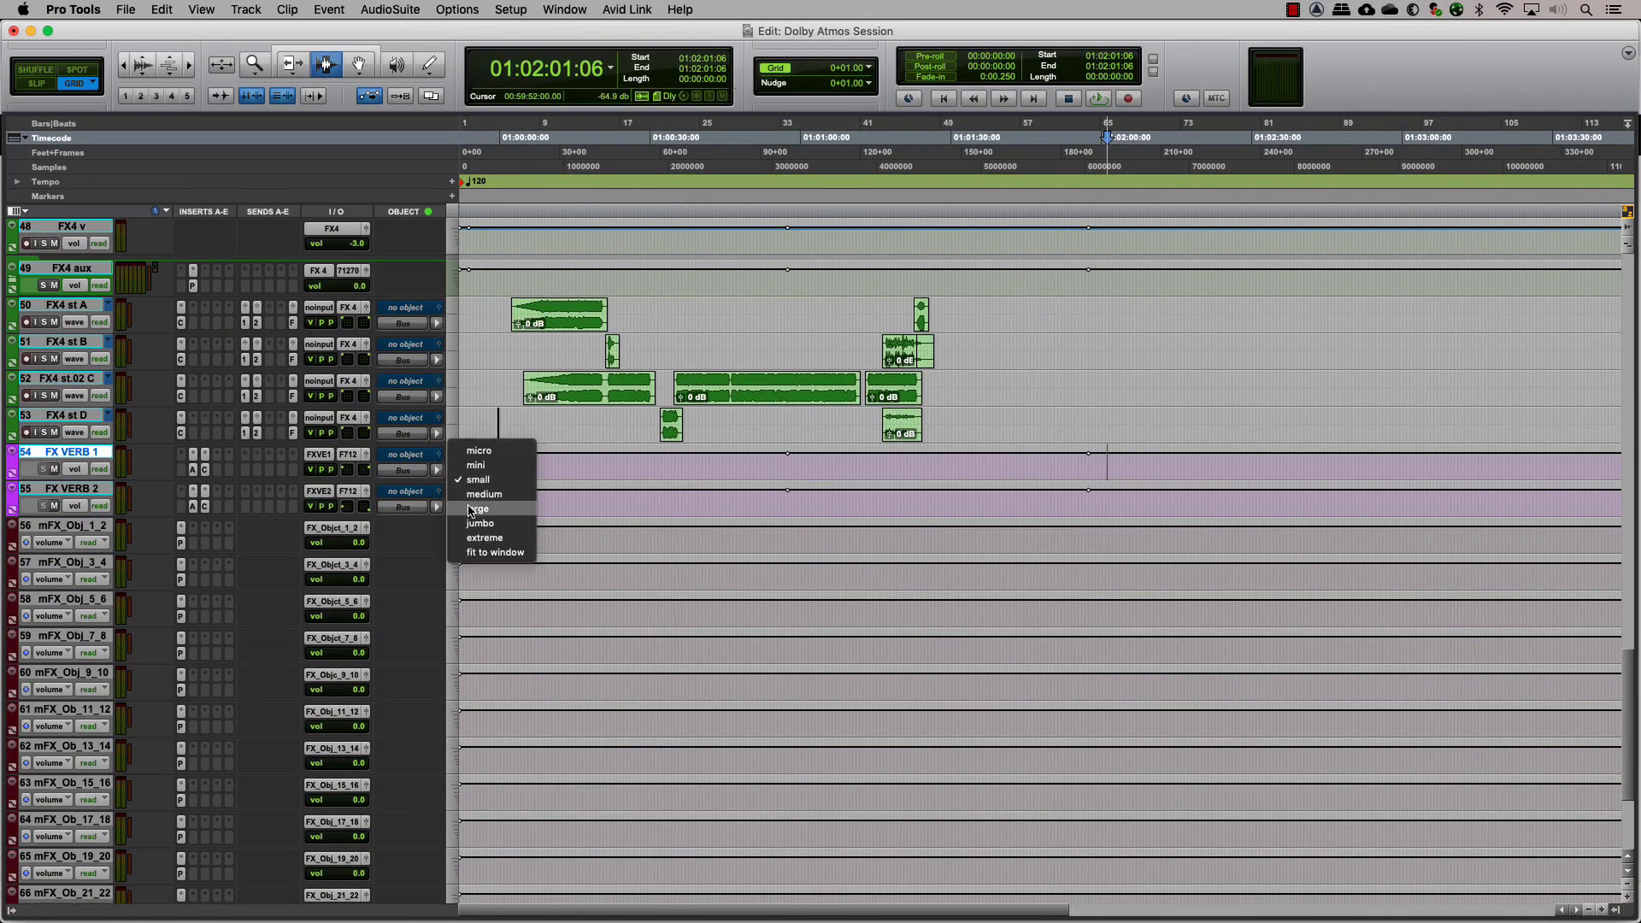
left_click(469, 512)
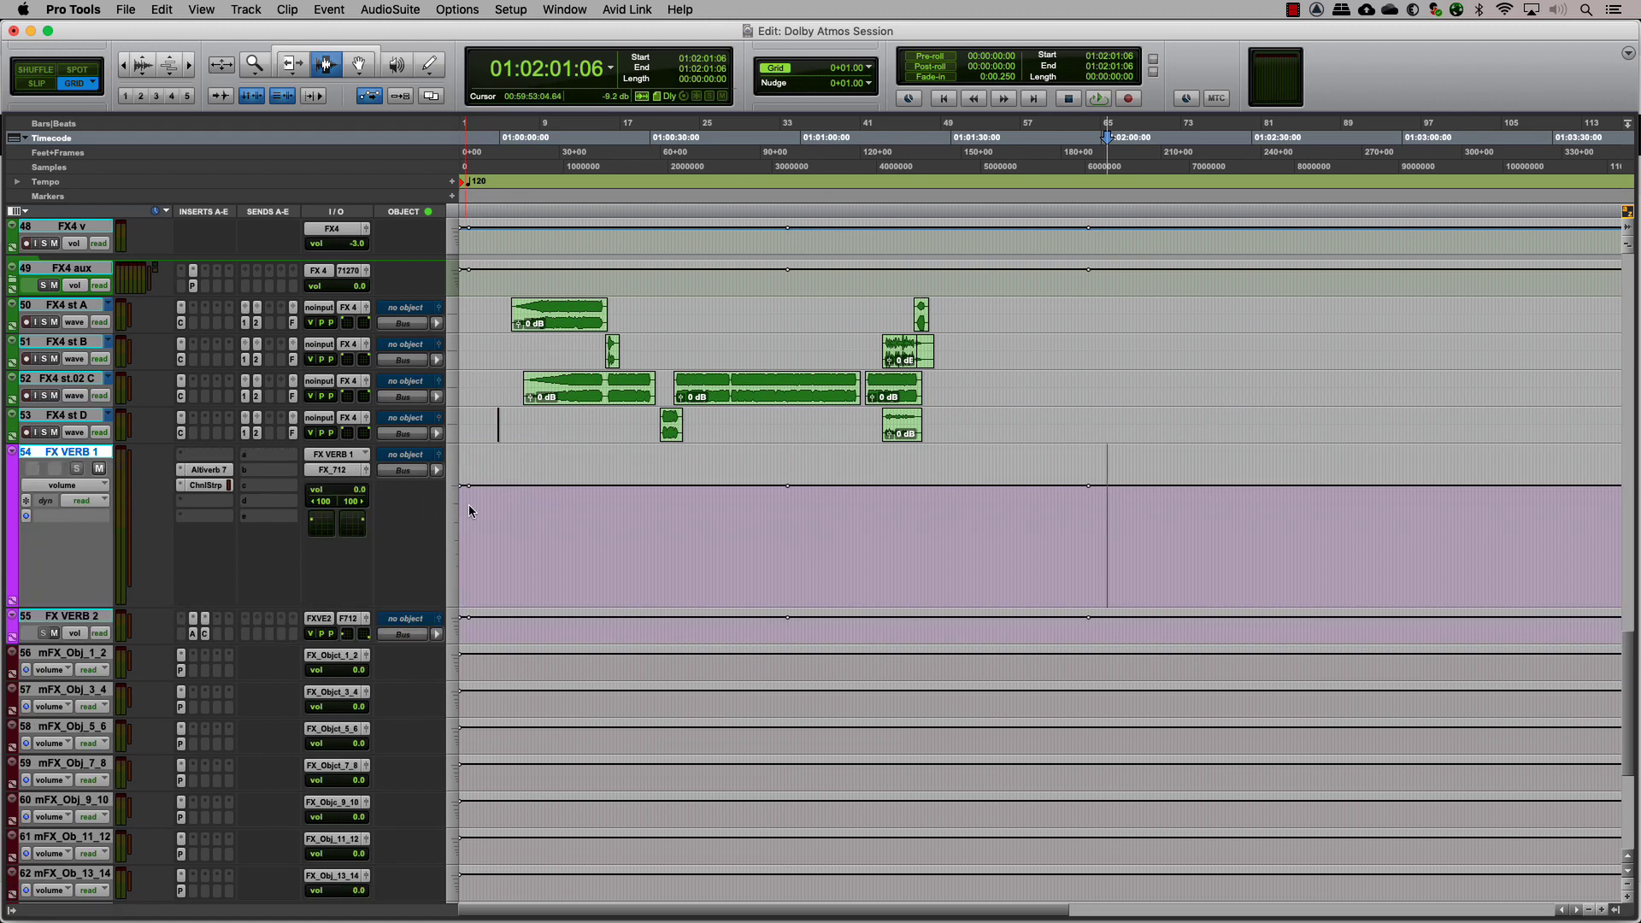
left_click(410, 455)
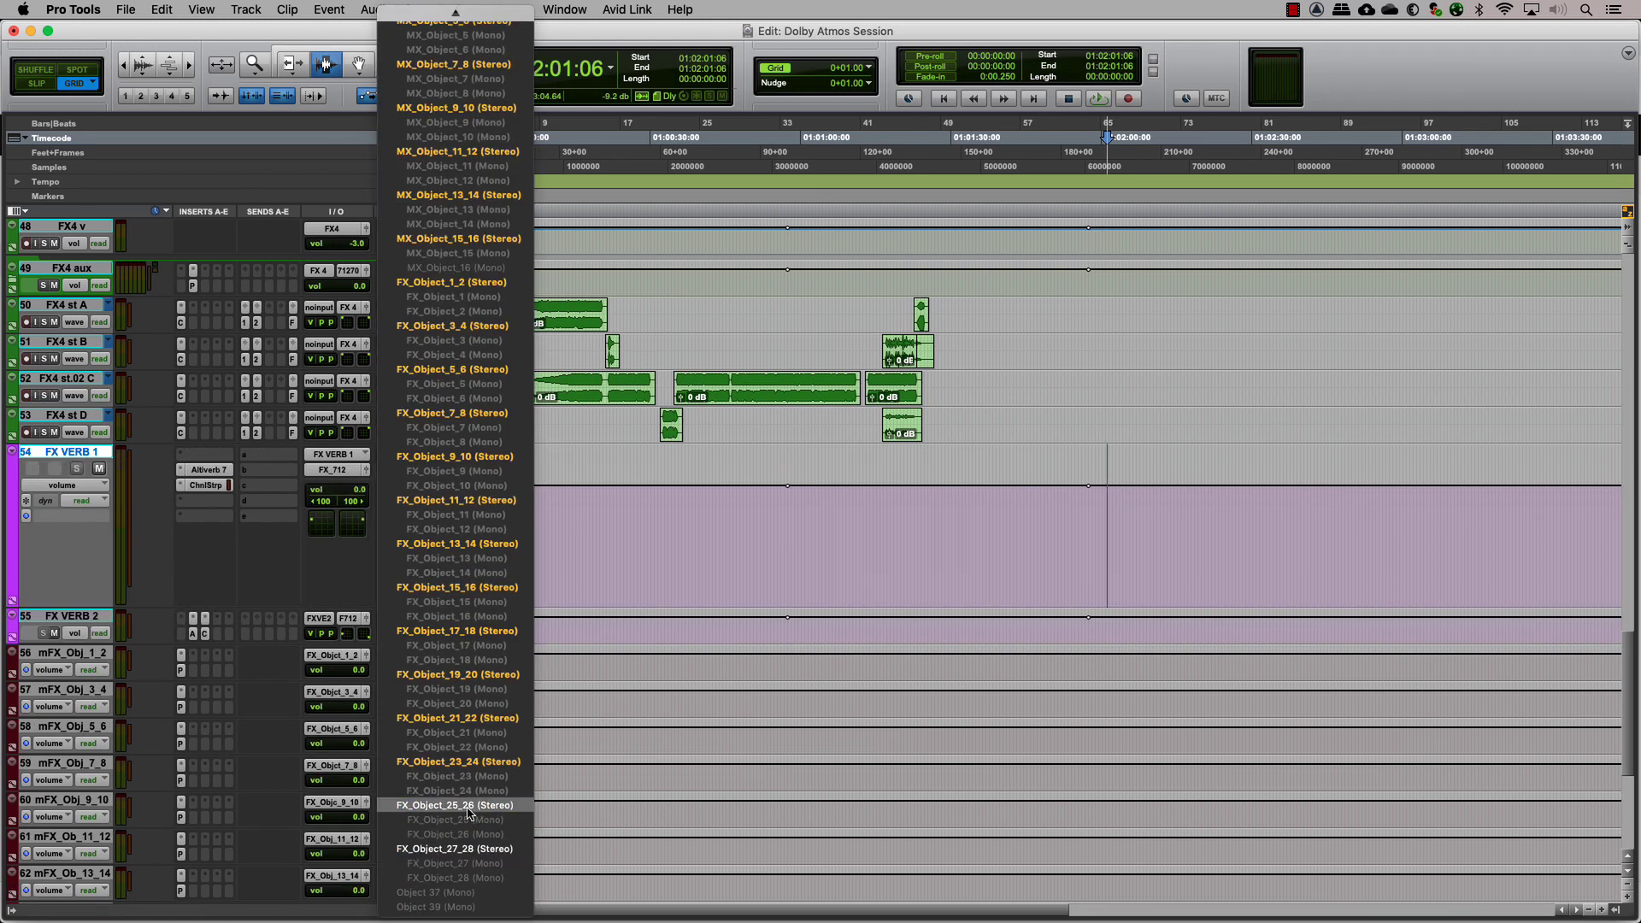
left_click(468, 806)
left_click(403, 471)
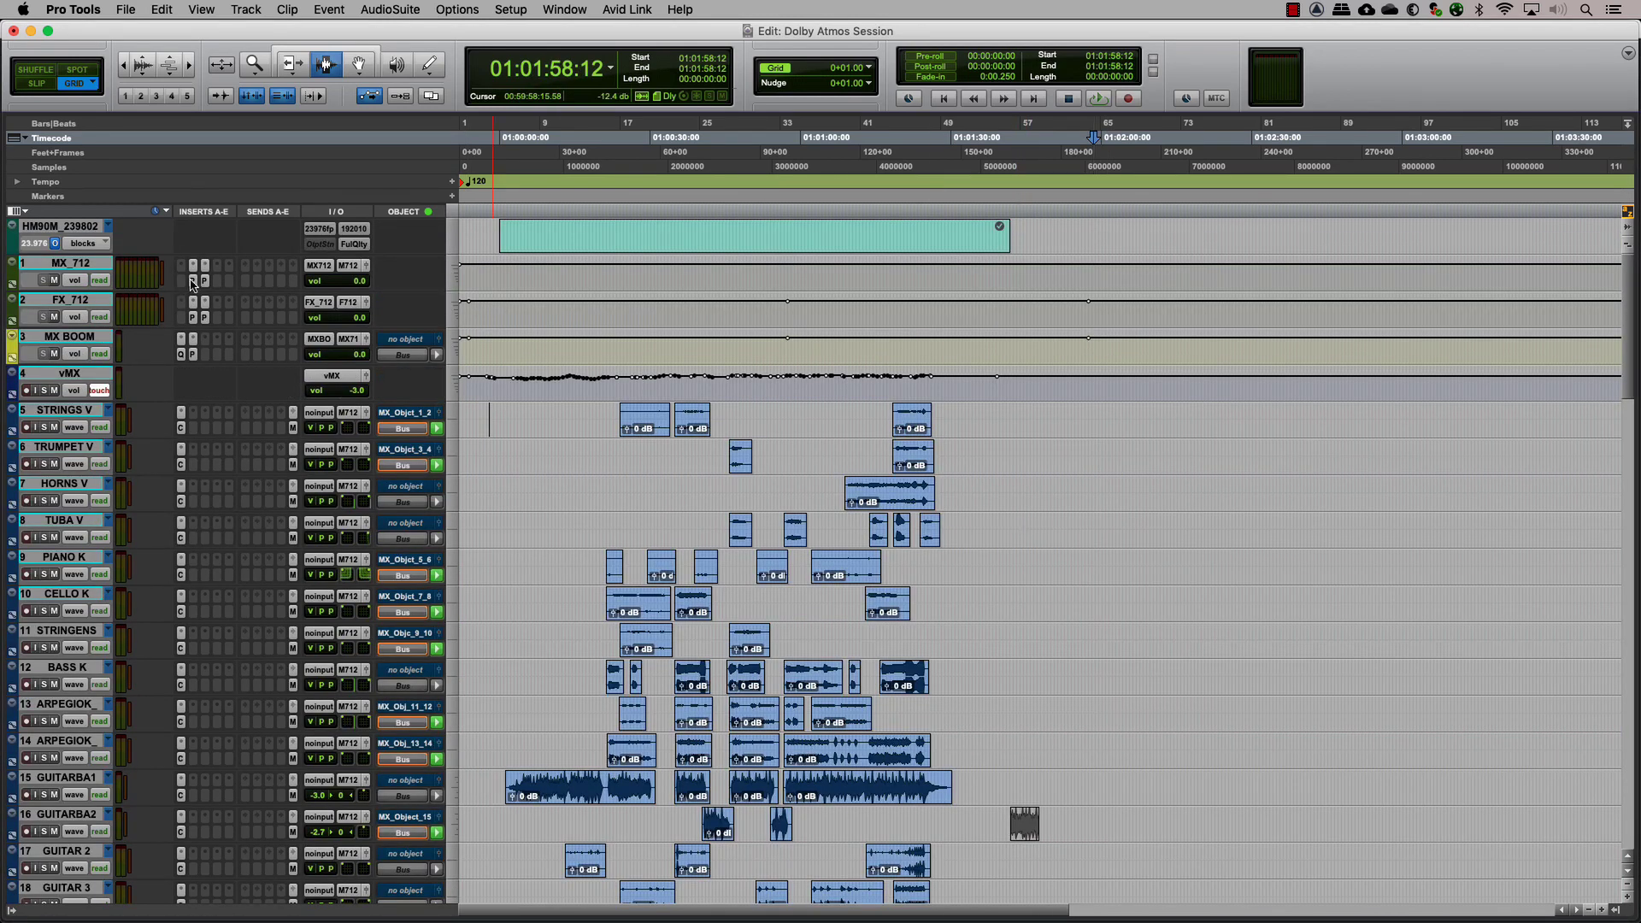
Step: Inspect the Pro Multiband Dynamics and Pro Limiter inserts on MX_712 and the bus/object switch of STRINGS V
left_click(193, 282)
left_click(193, 282)
left_click(206, 282)
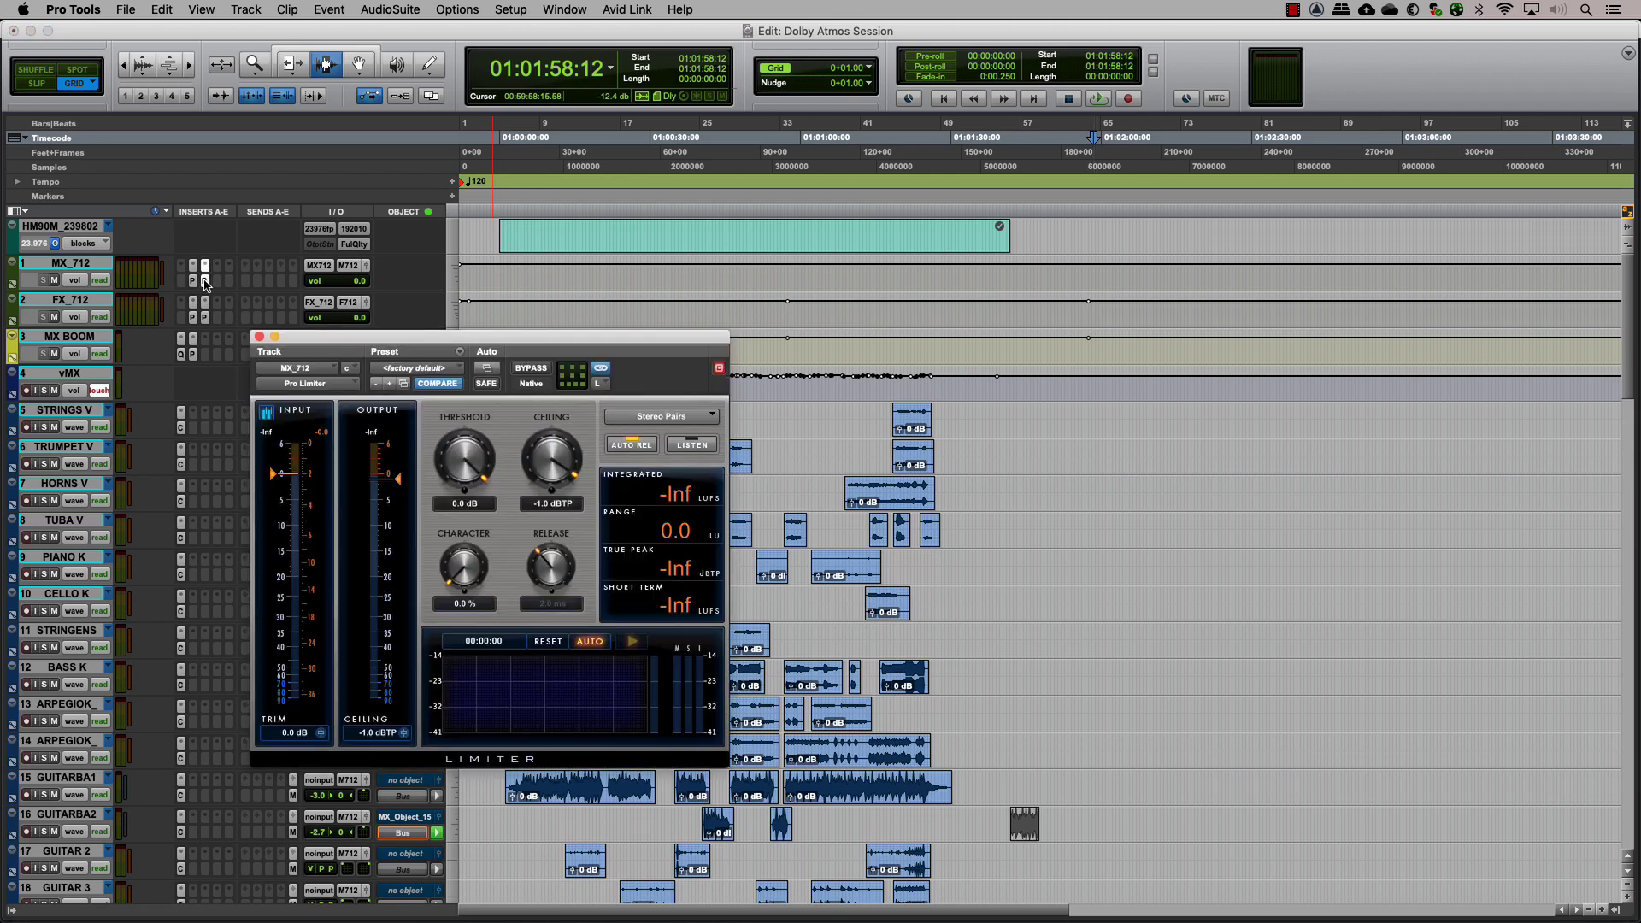
left_click(205, 283)
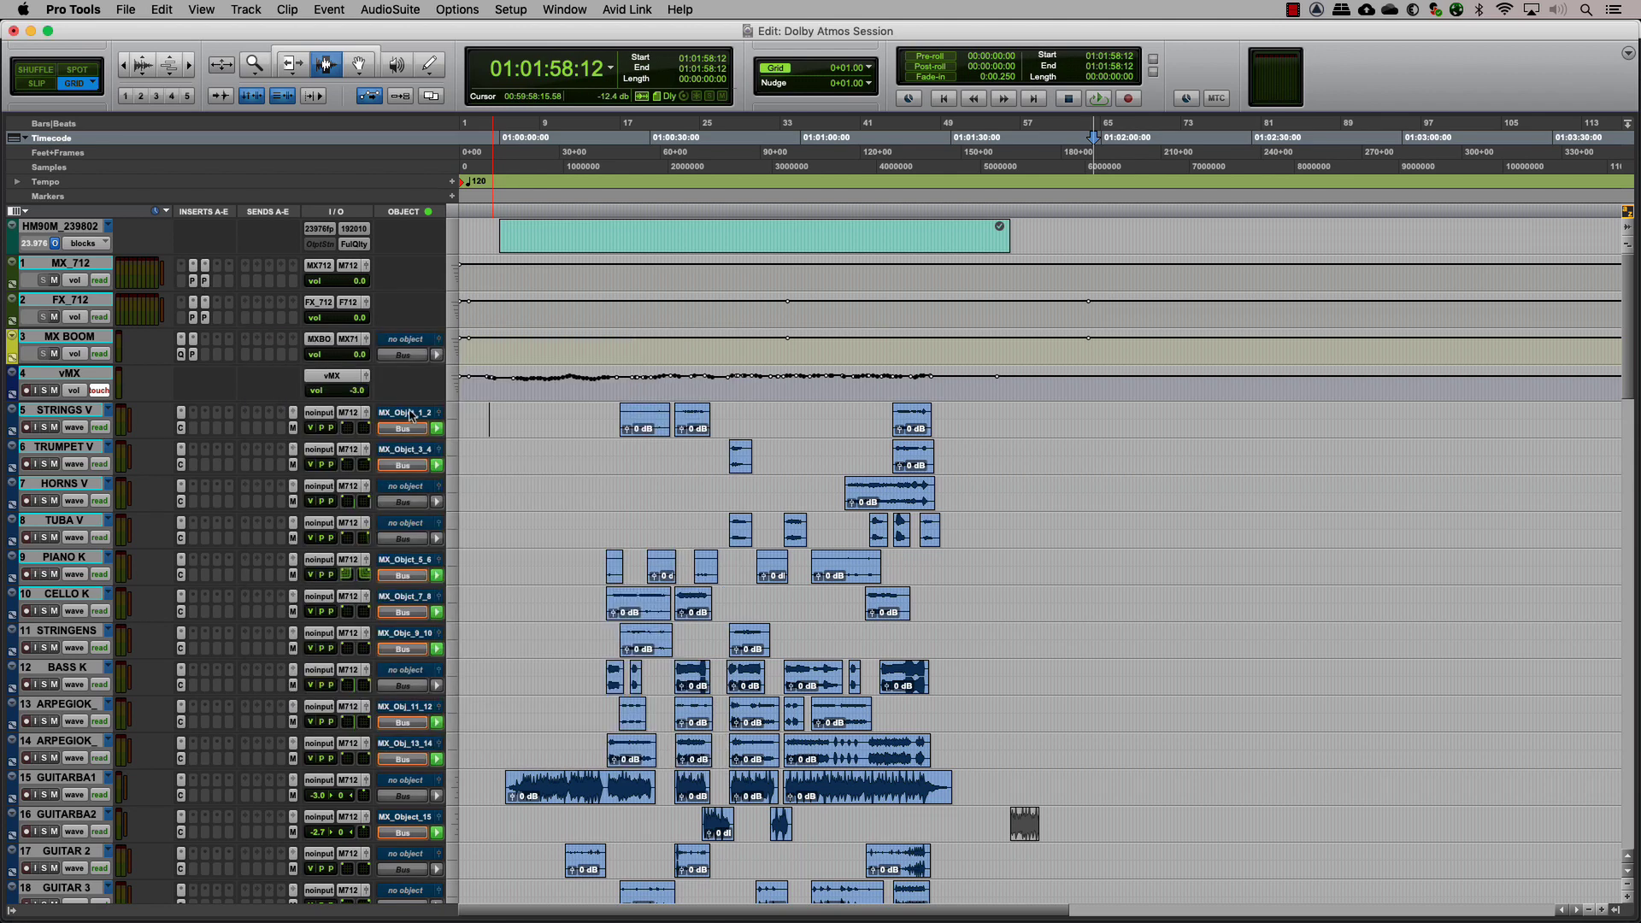
left_click(403, 428)
left_click(411, 430)
Step: Create 10 new stereo Master Fader tracks named mMX_Obj
key("super+shift+n")
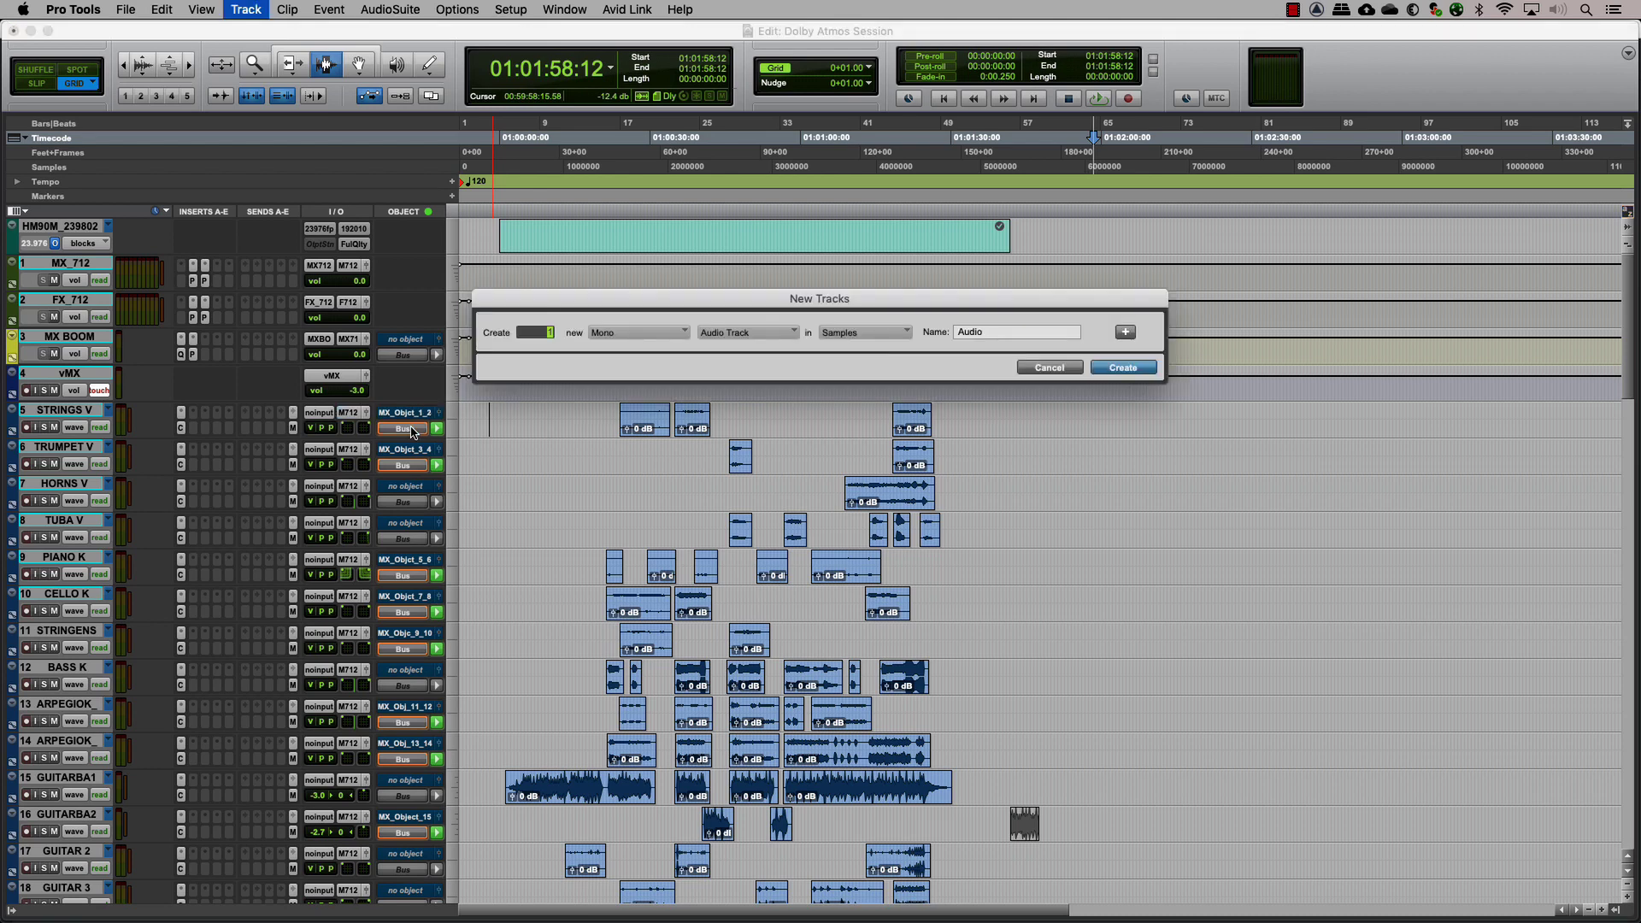
left_click(748, 332)
left_click(748, 366)
double_click(1006, 333)
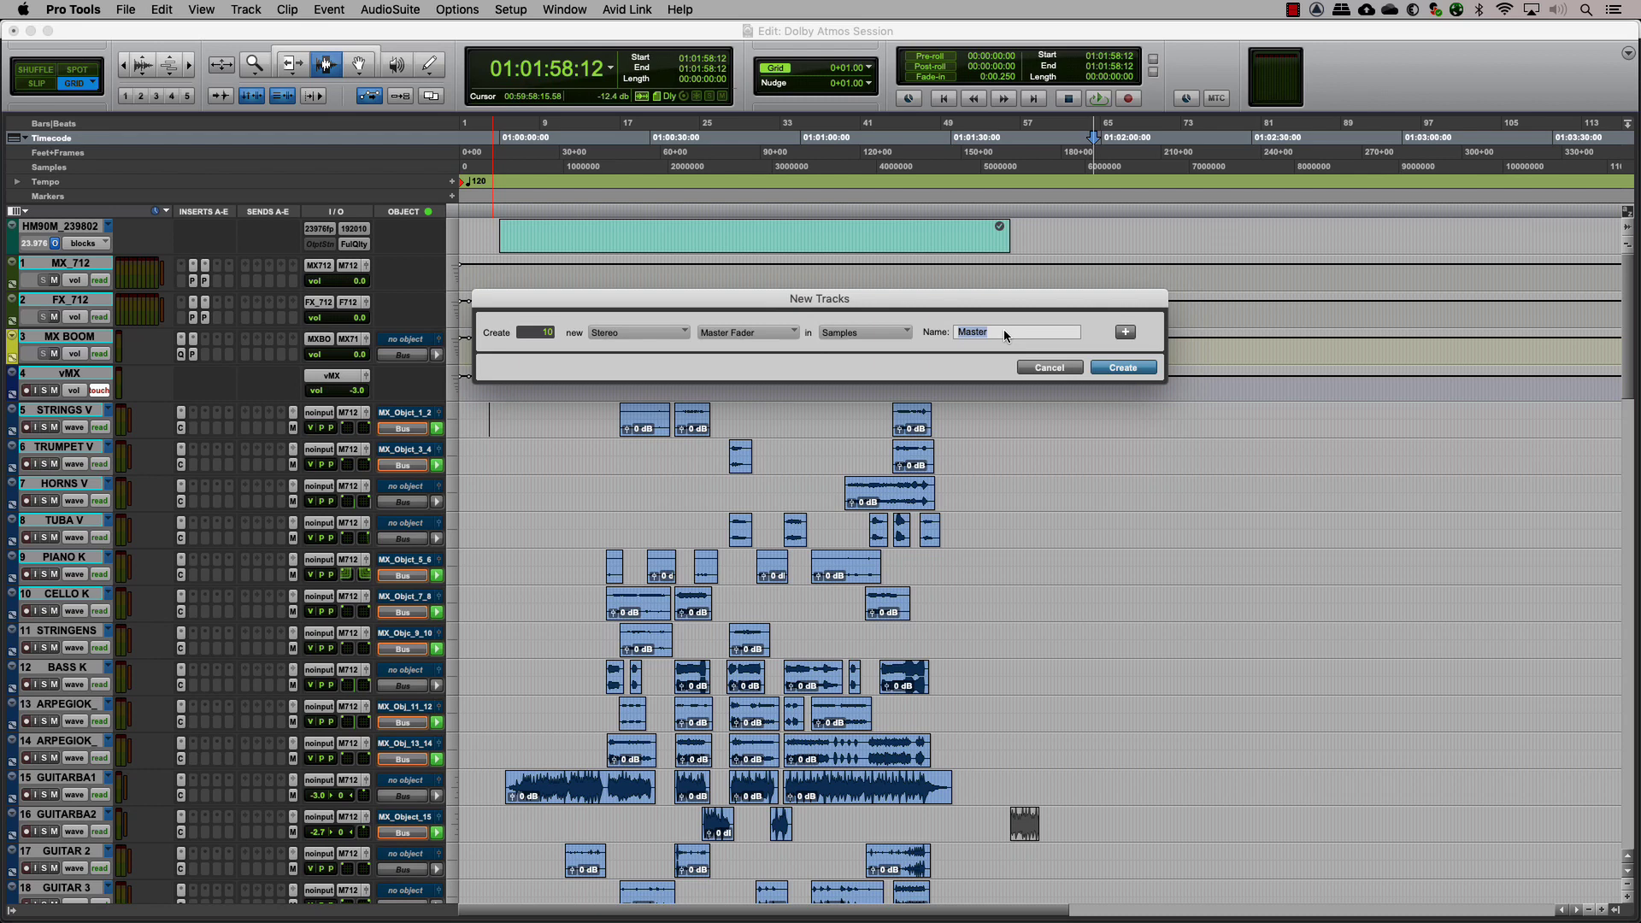
type("mMX_Obj")
key("Return")
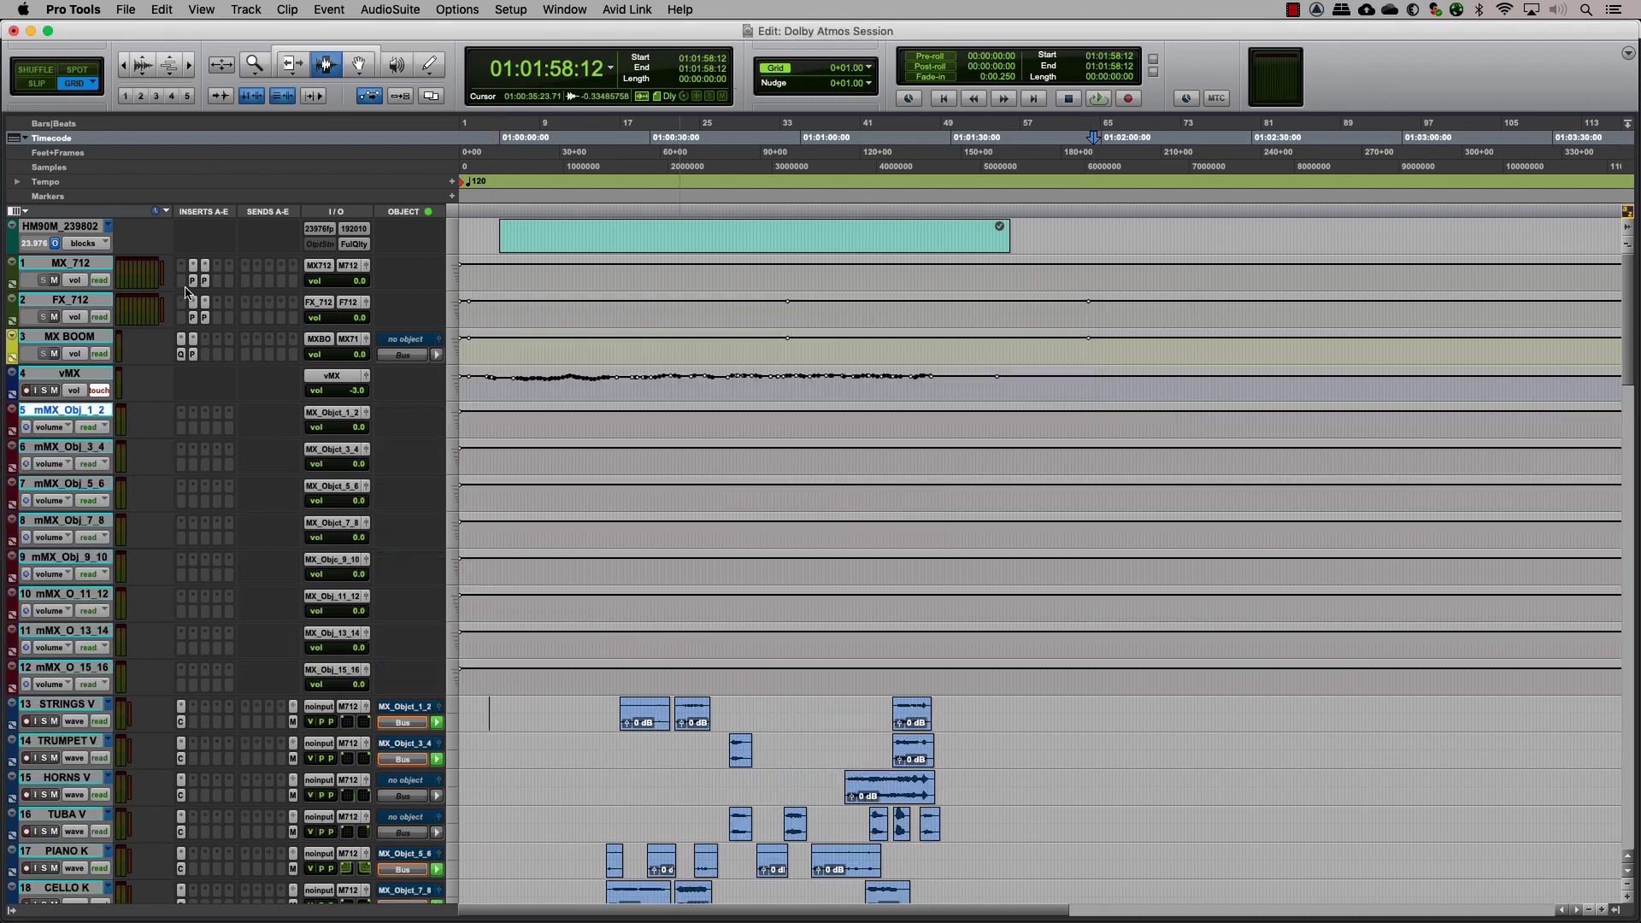
Step: Insert Pro Multiband Dynamics on mMX_Obj_1_2 and paste in the settings copied from the same plug-in on MX_712
left_click(192, 281)
left_click(459, 351)
left_click(487, 389)
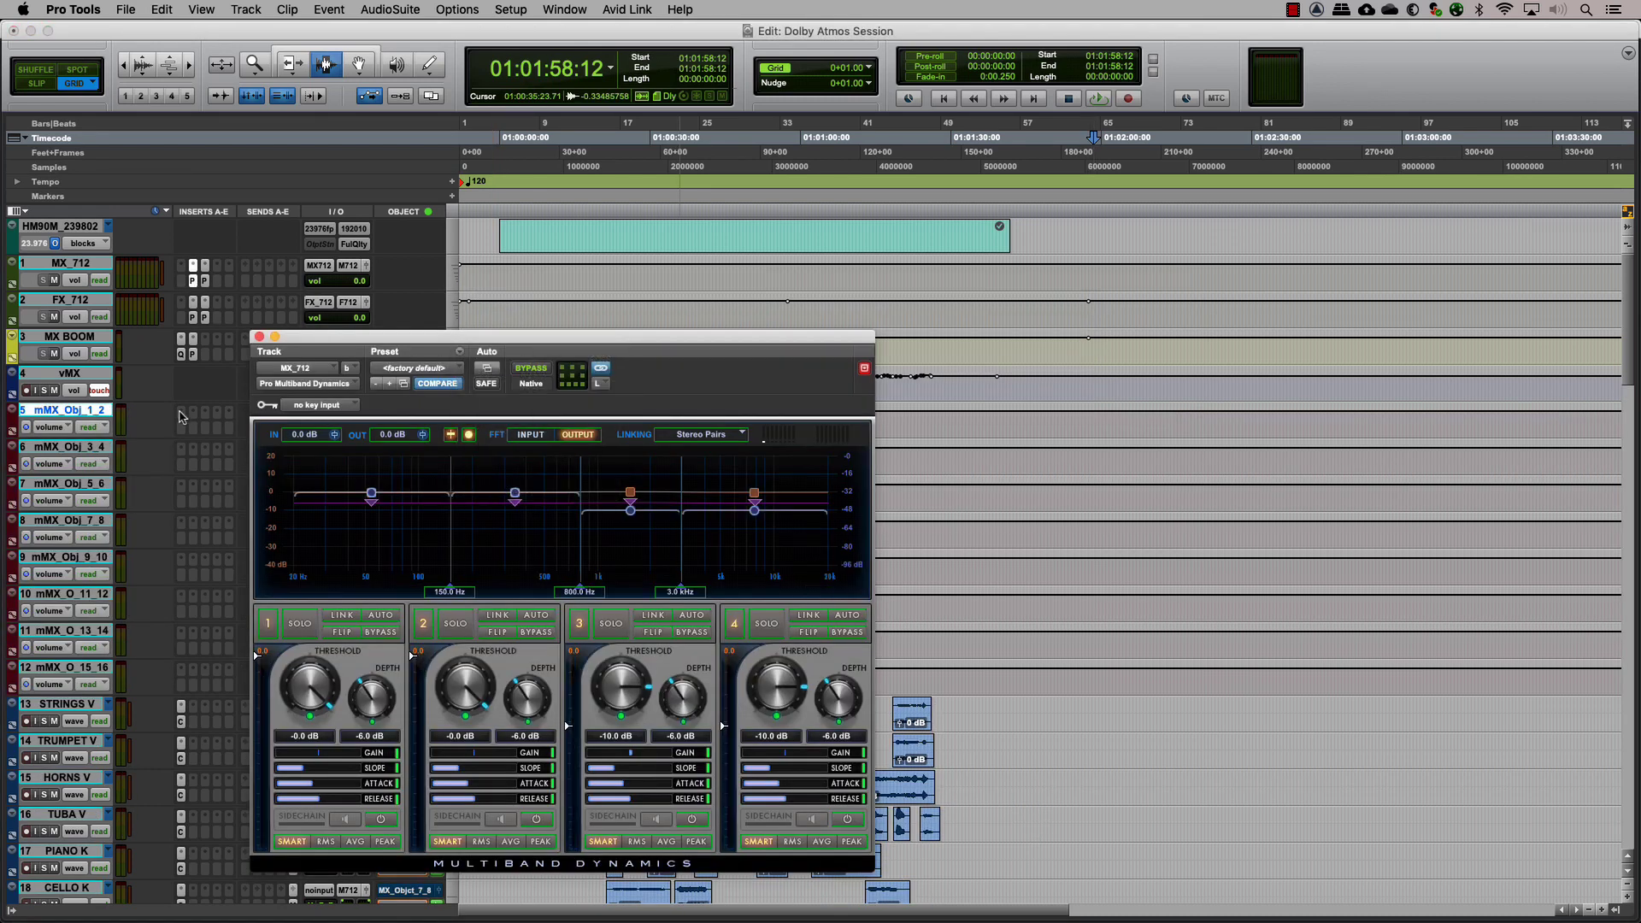
left_click(181, 414)
type("pro mu")
key("Return")
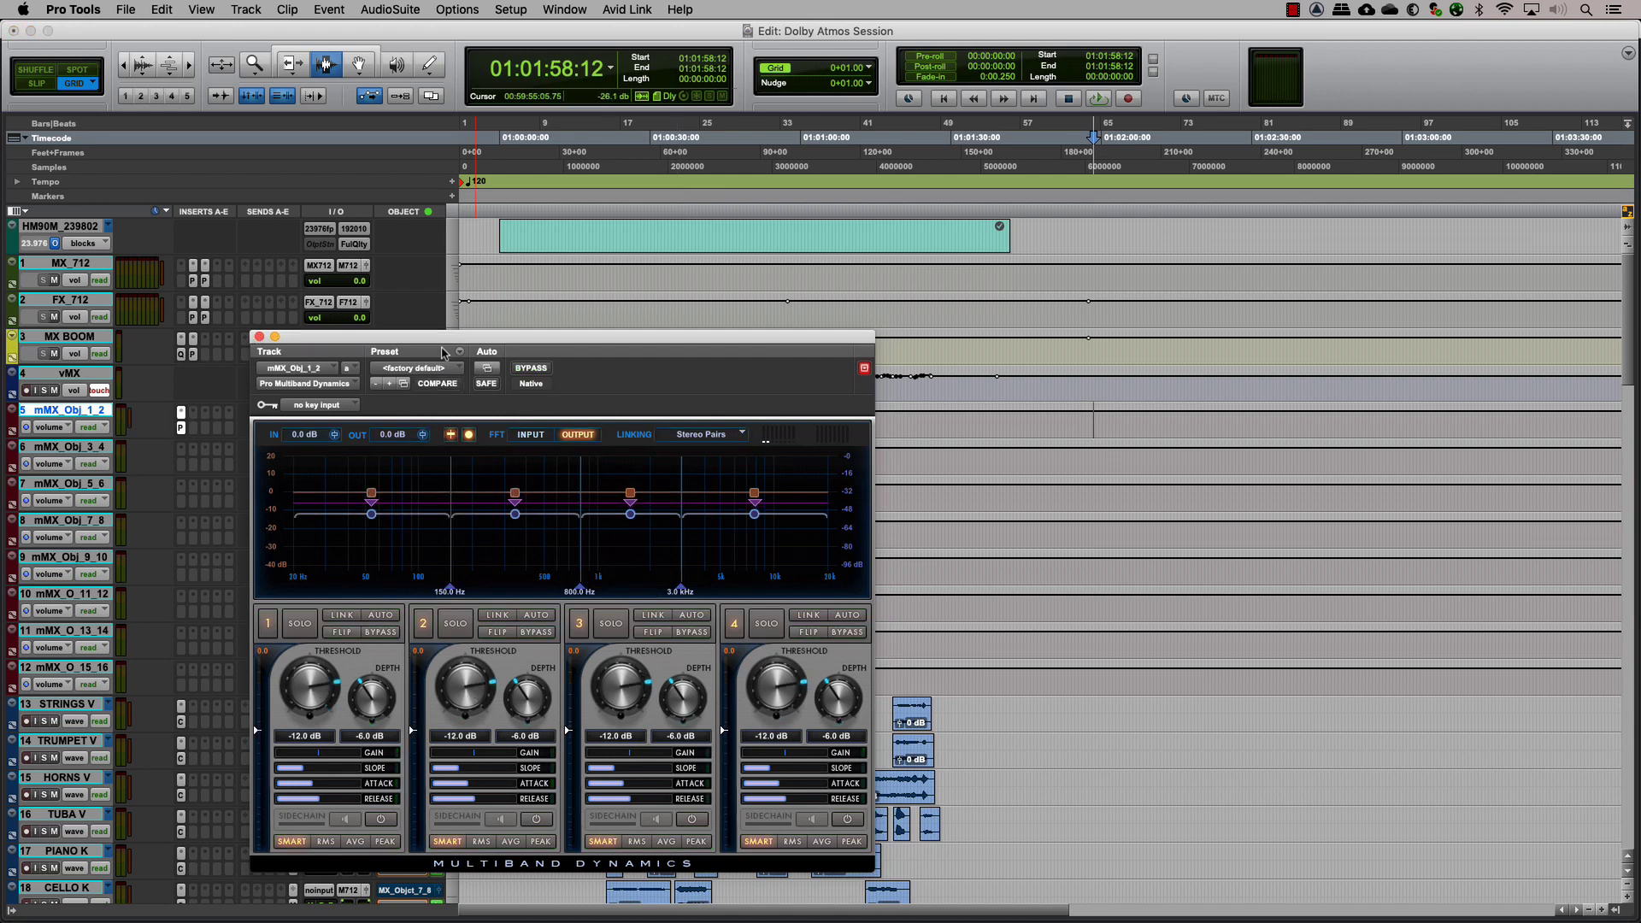
left_click(459, 351)
left_click(484, 403)
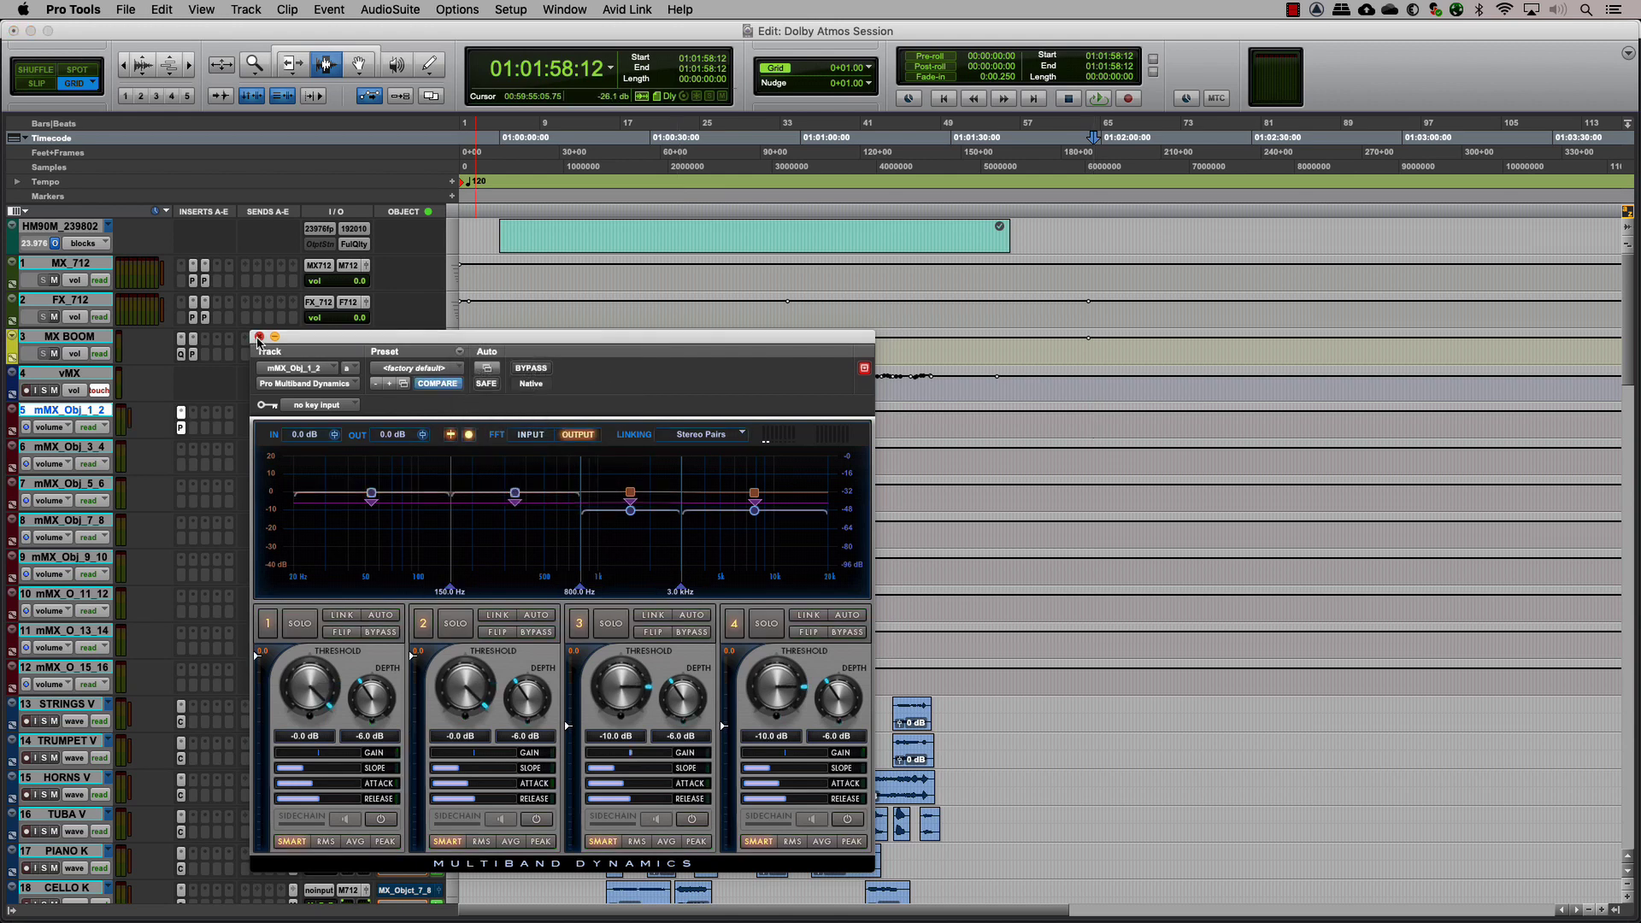
left_click(259, 337)
Step: Add Pro Limiter as the second insert on mMX_Obj_1_2 and paste in the settings copied from MX_712's limiter
left_click(193, 413)
type("pro li")
key("Return")
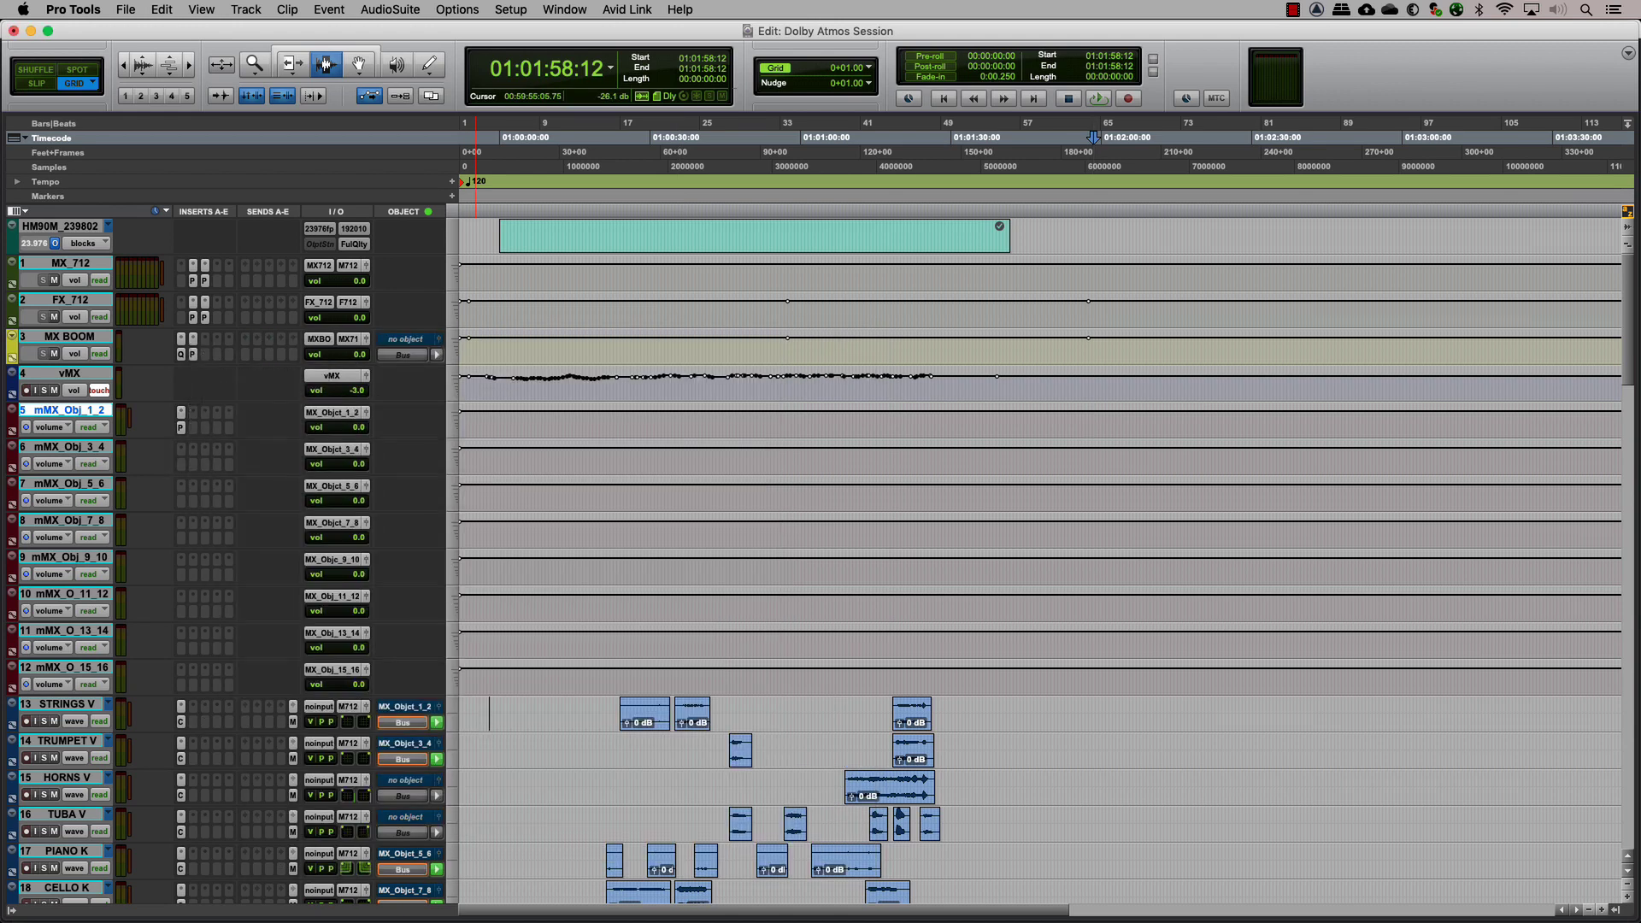
left_click(206, 281)
left_click(459, 351)
left_click(479, 389)
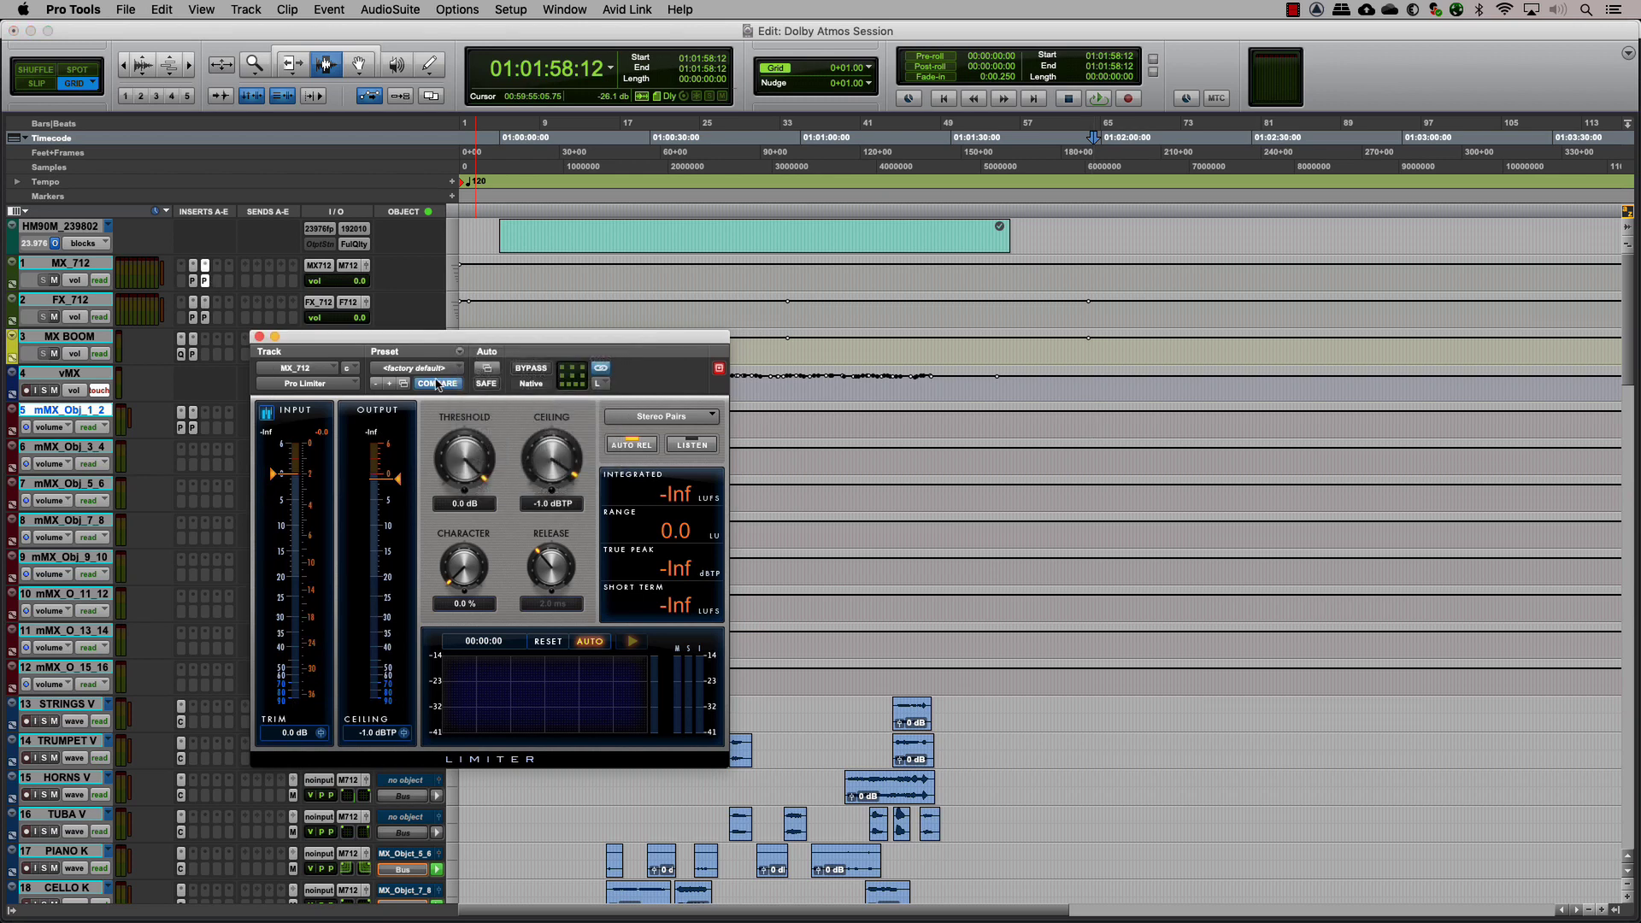
left_click(259, 337)
left_click(193, 412)
left_click(459, 352)
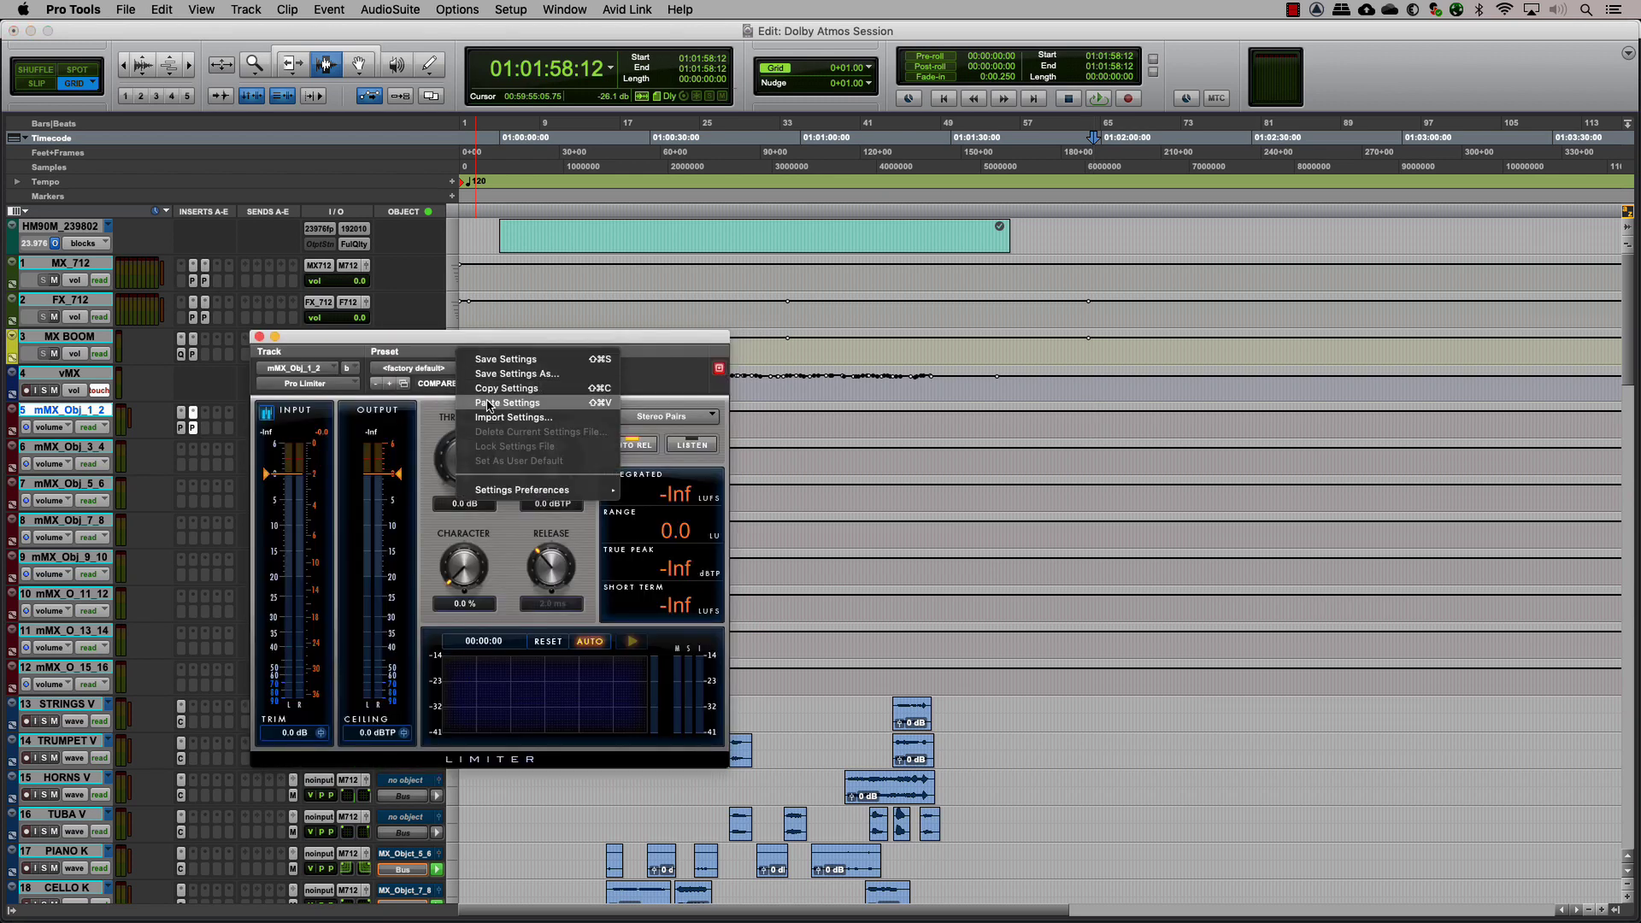
left_click(487, 403)
left_click(259, 337)
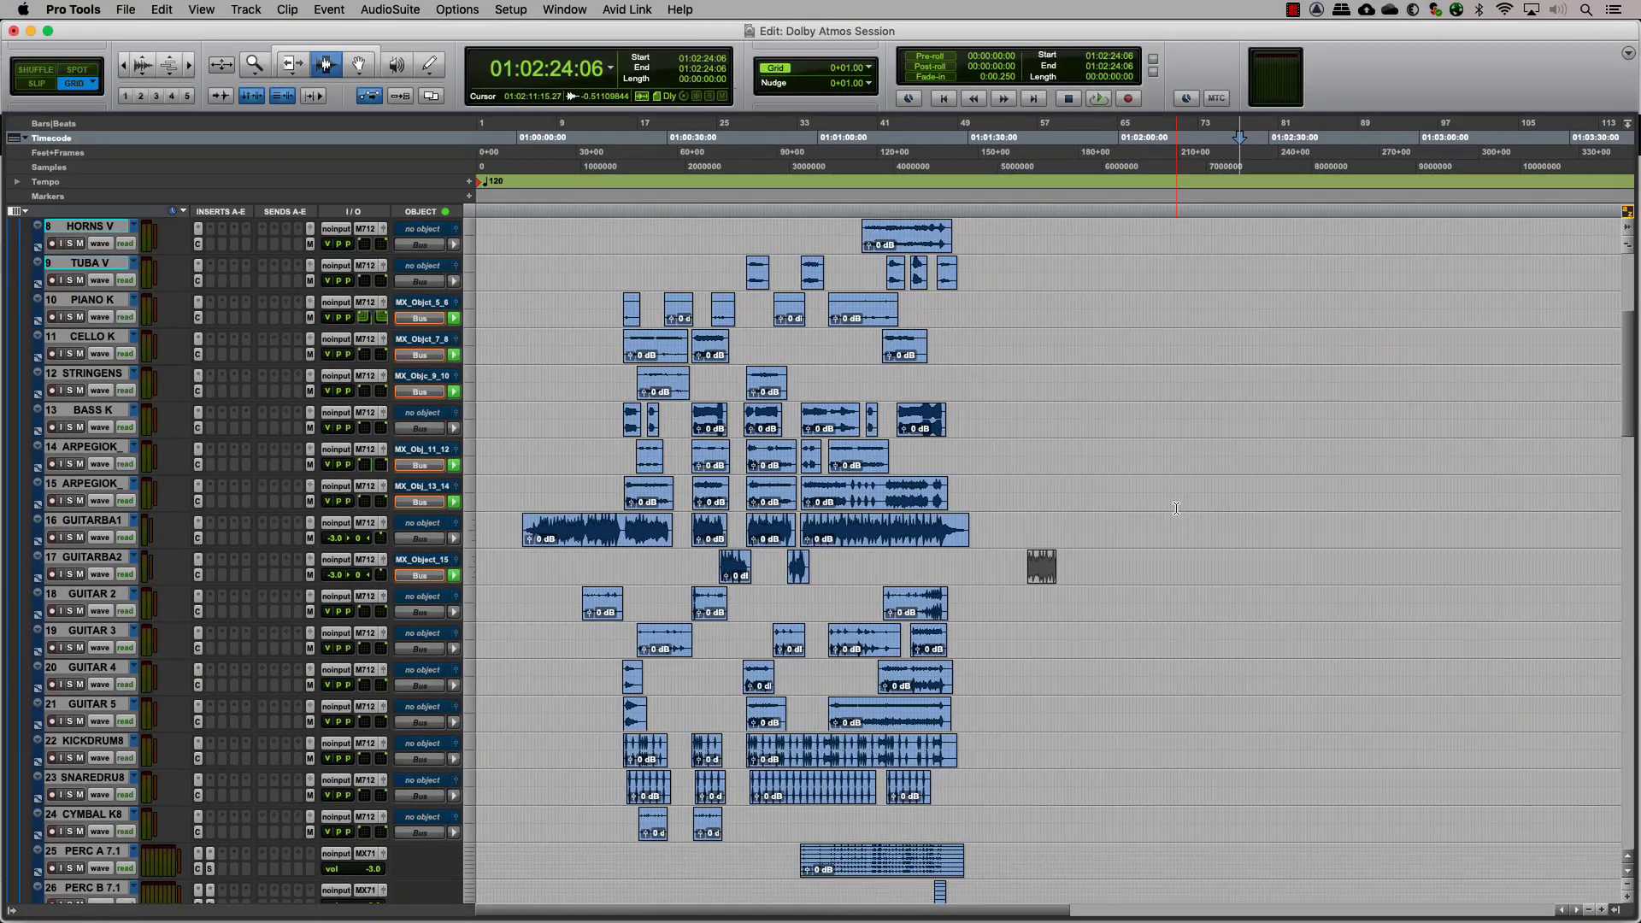
Step: Create a new Basic Folder track
key("super+shift+n")
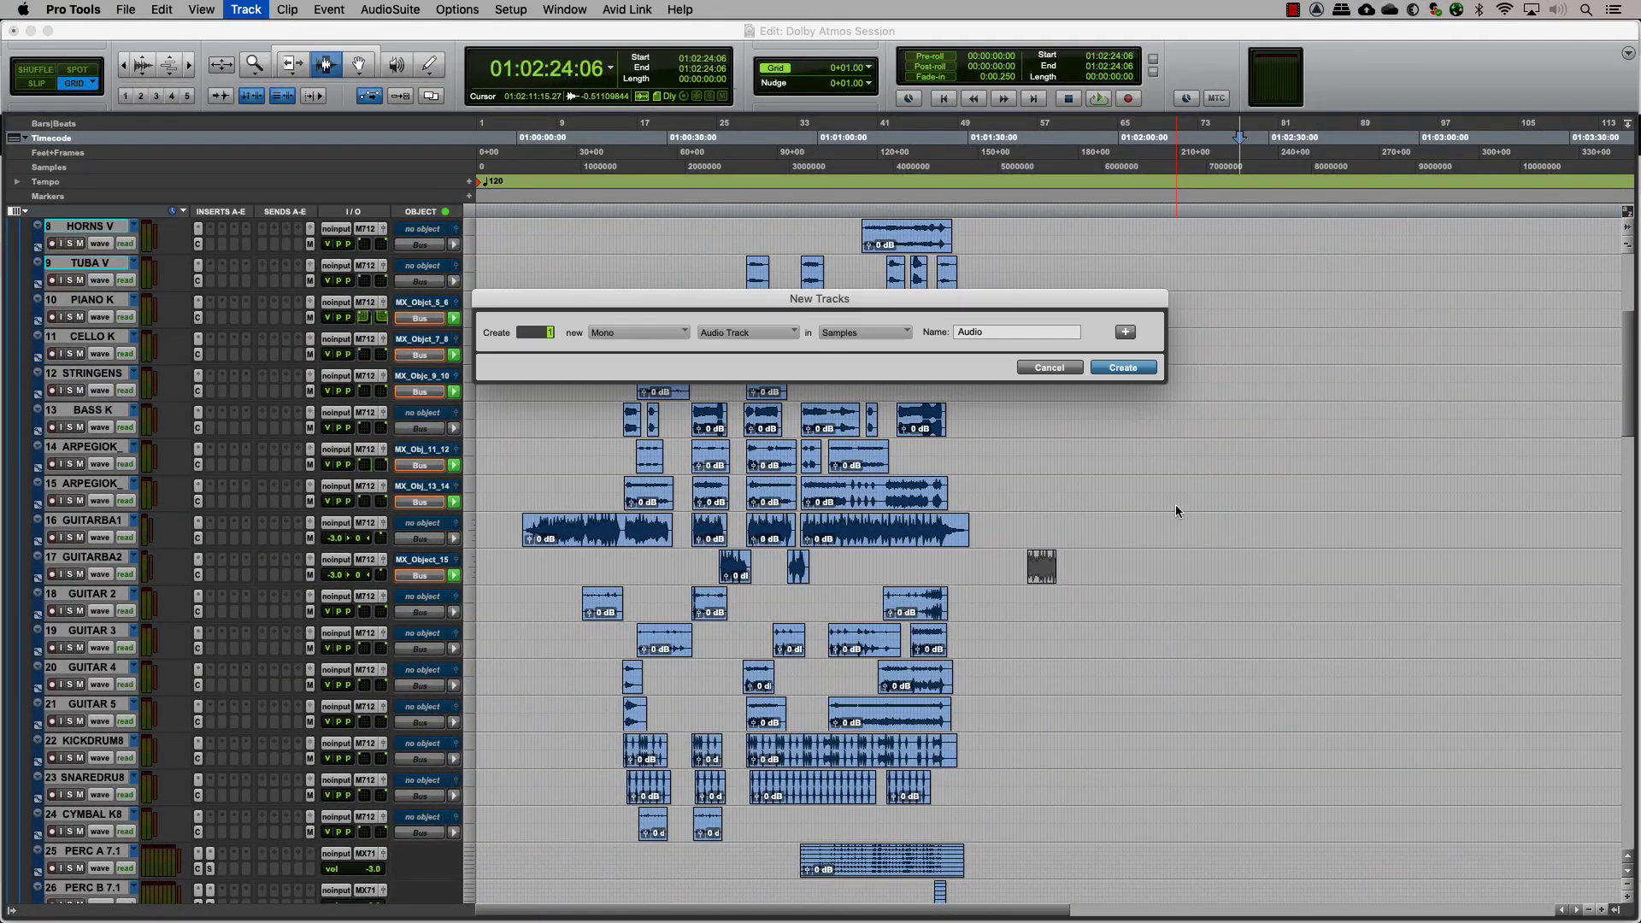
left_click(793, 333)
left_click(778, 313)
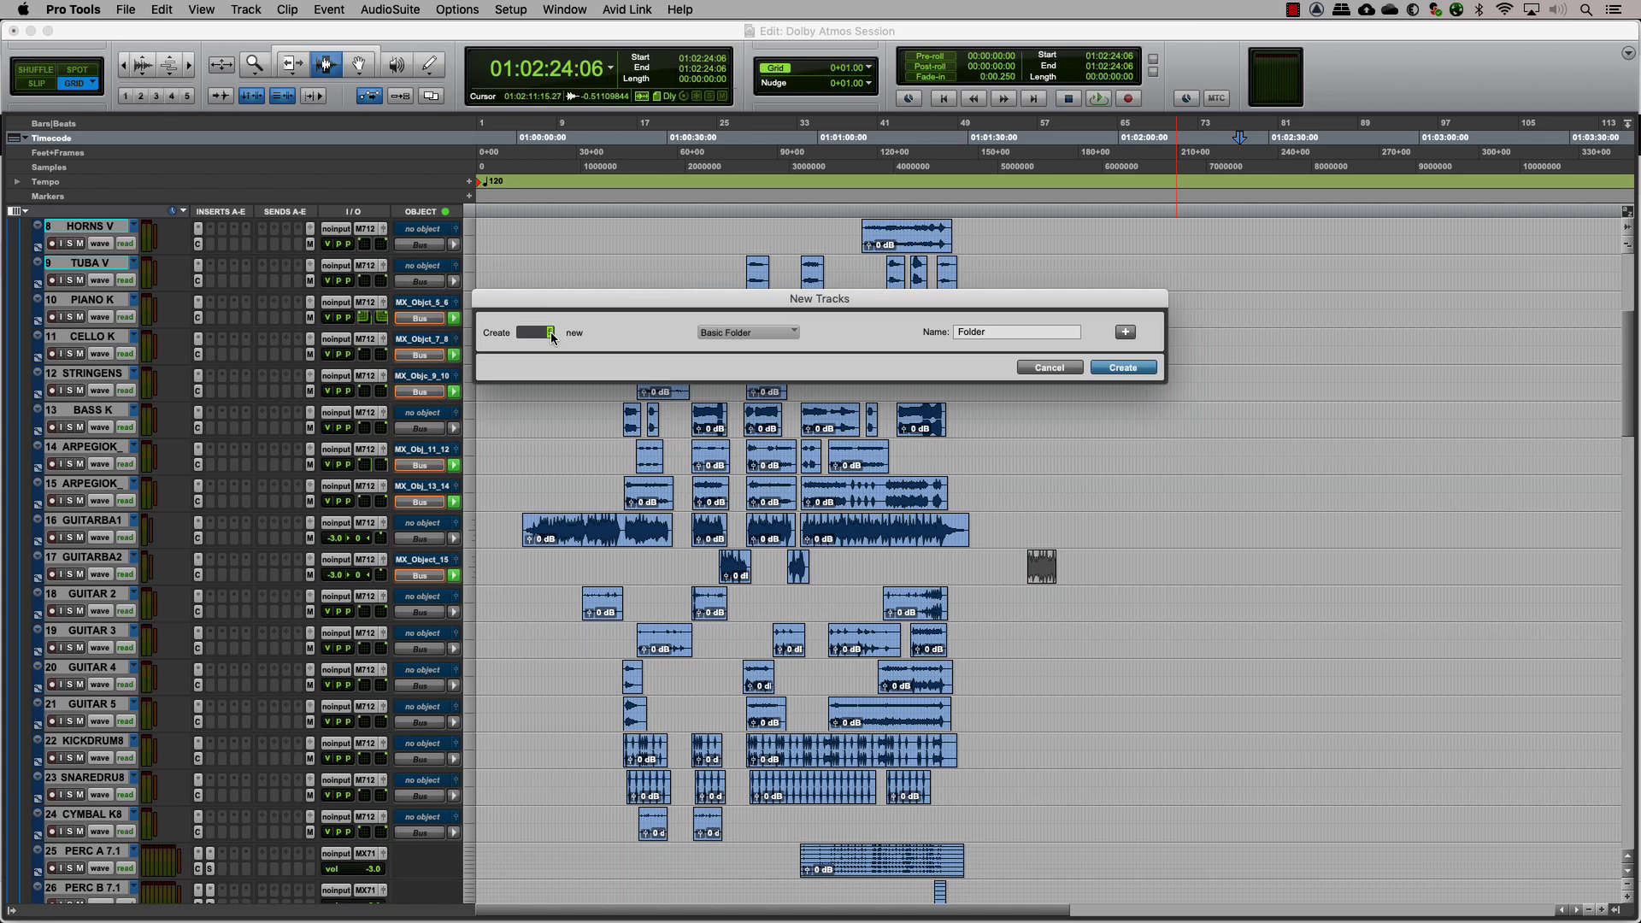
left_click(1123, 367)
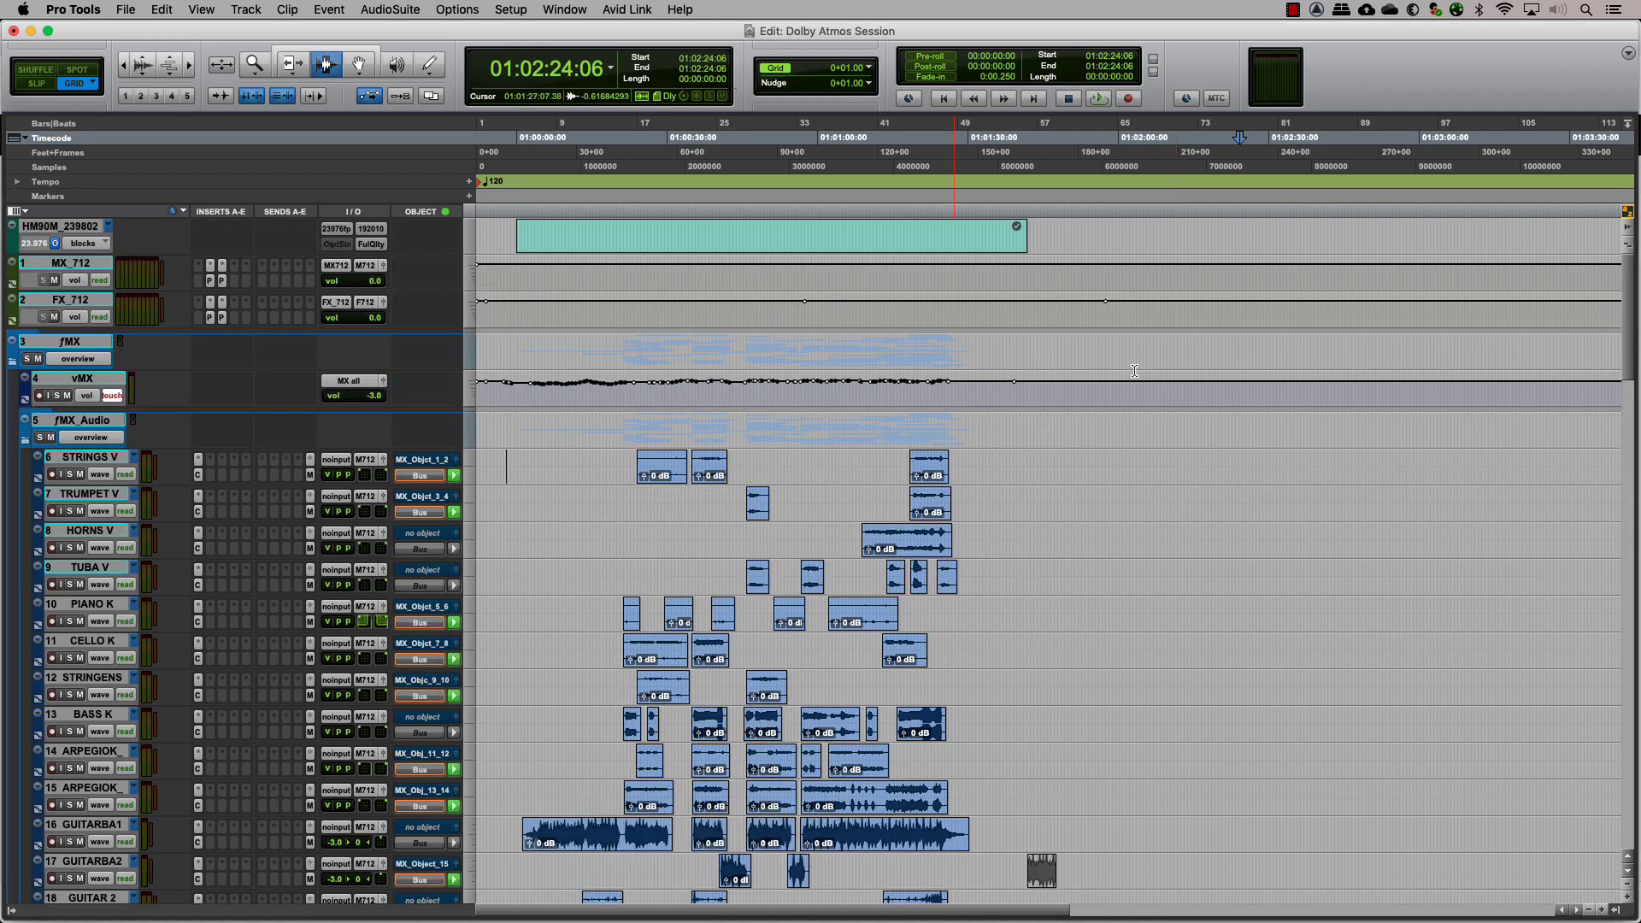
Step: Collapse the ƒMX_Audio and ƒMX_Obj_Master folder tracks inside the ƒMX folder
left_click(82, 378)
left_click(90, 420)
left_click(25, 439)
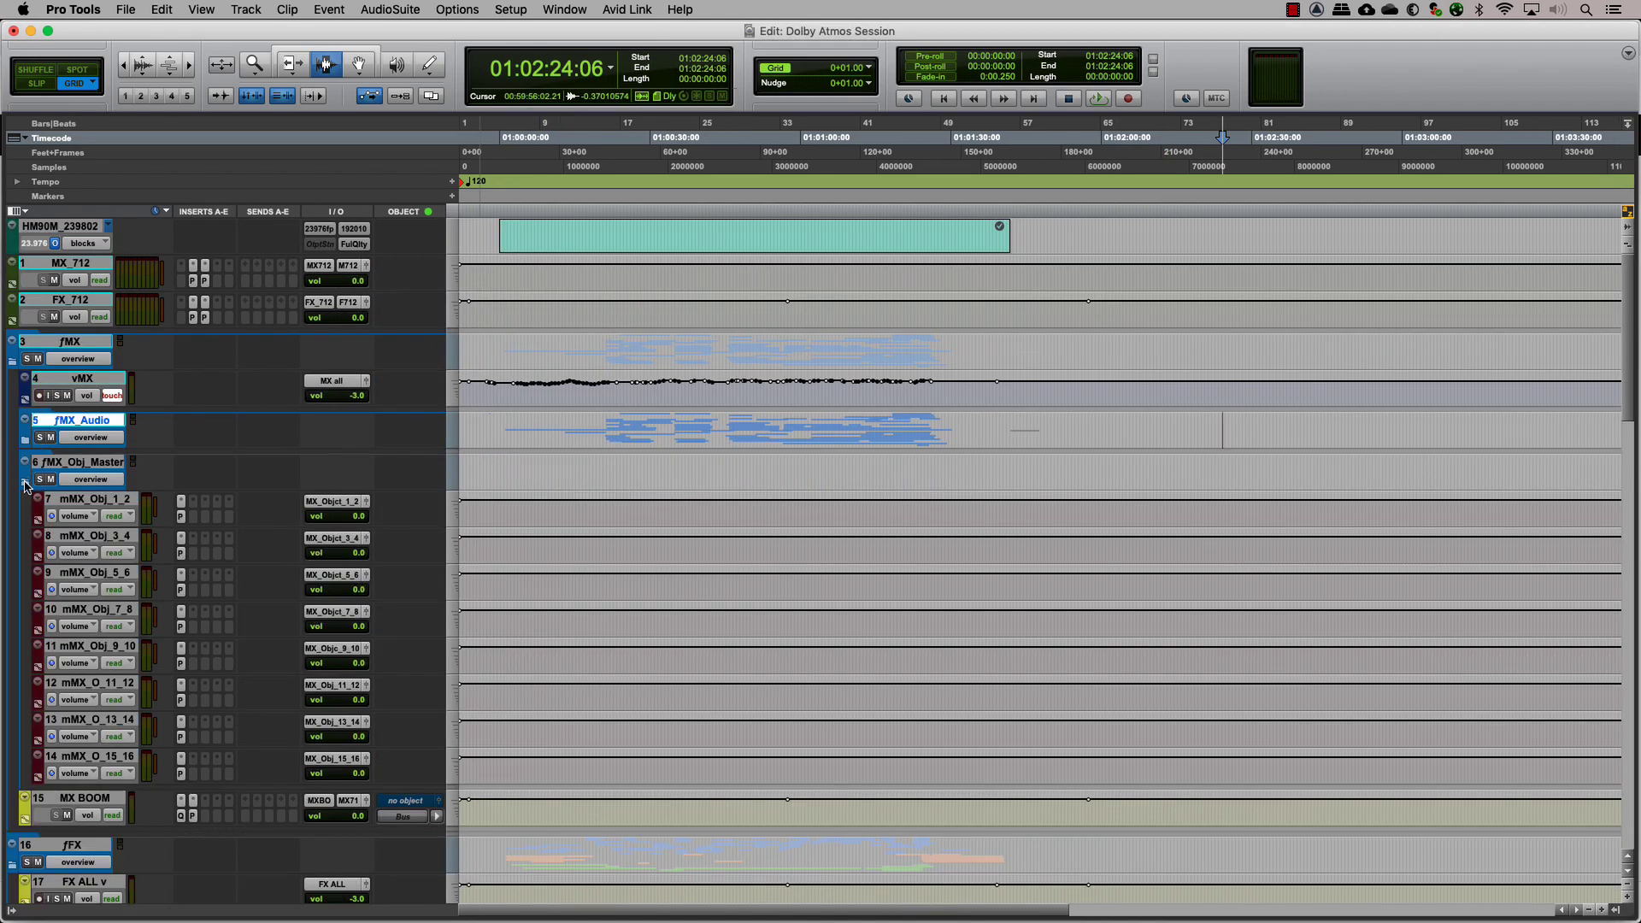
left_click(25, 482)
Step: Collapse the FX2, FX3 and FX4 aux folders and the effects object masters folder, along with the enclosing ƒFX and ƒMX folders
left_click(26, 678)
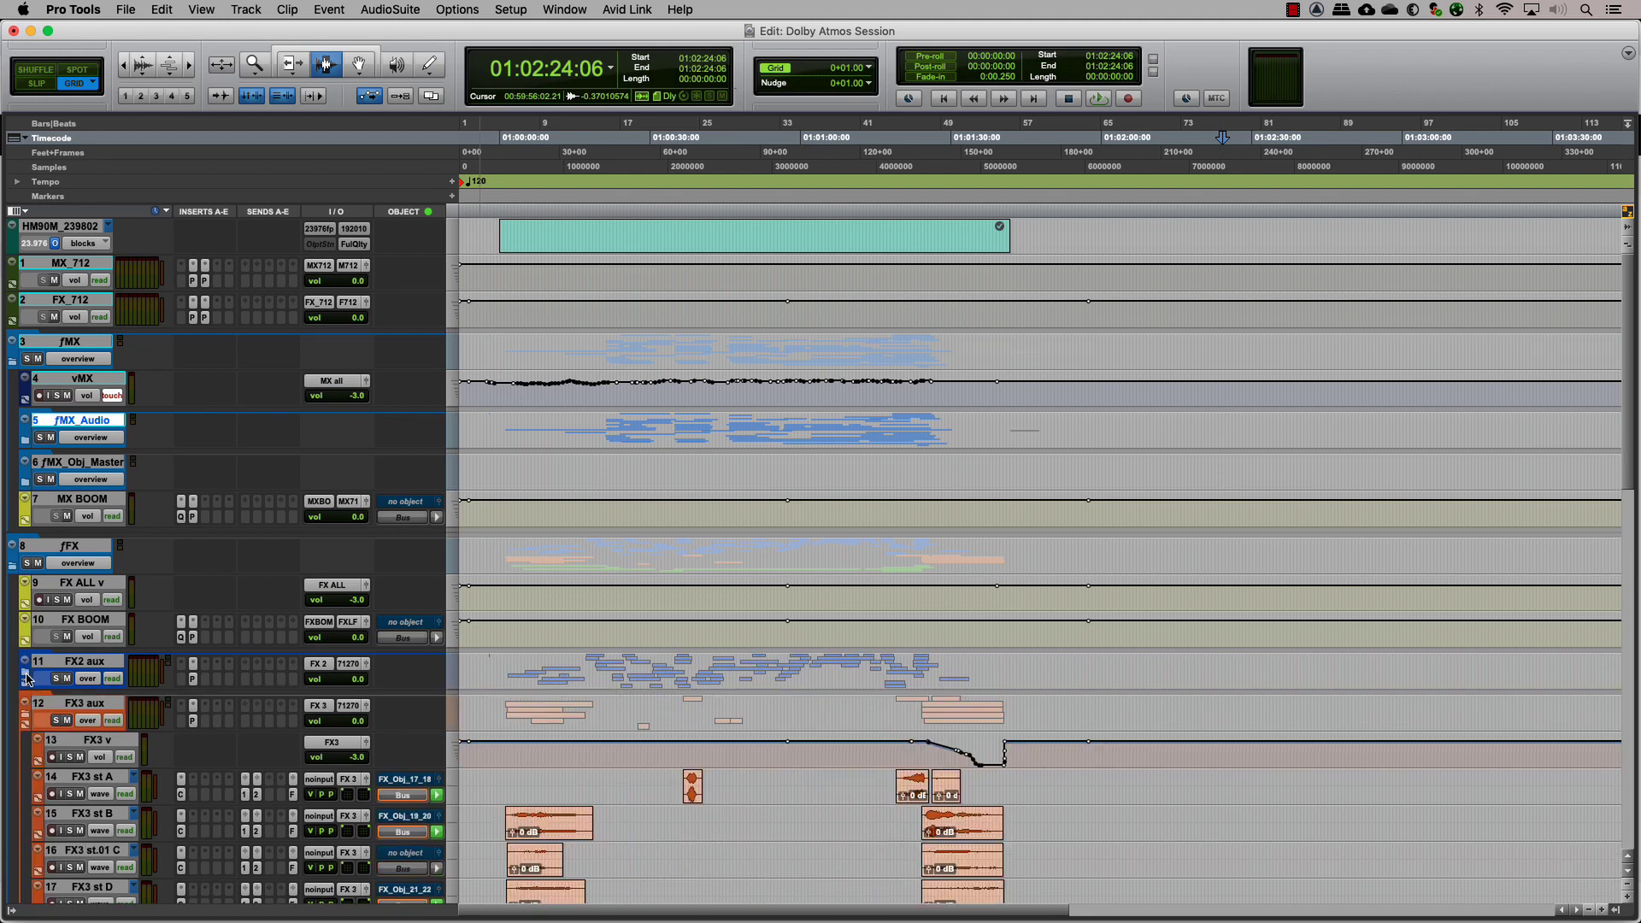
scroll(29, 598, "down", 3)
left_click(28, 554)
left_click(30, 593)
scroll(30, 594, "down", 3)
left_click(27, 500)
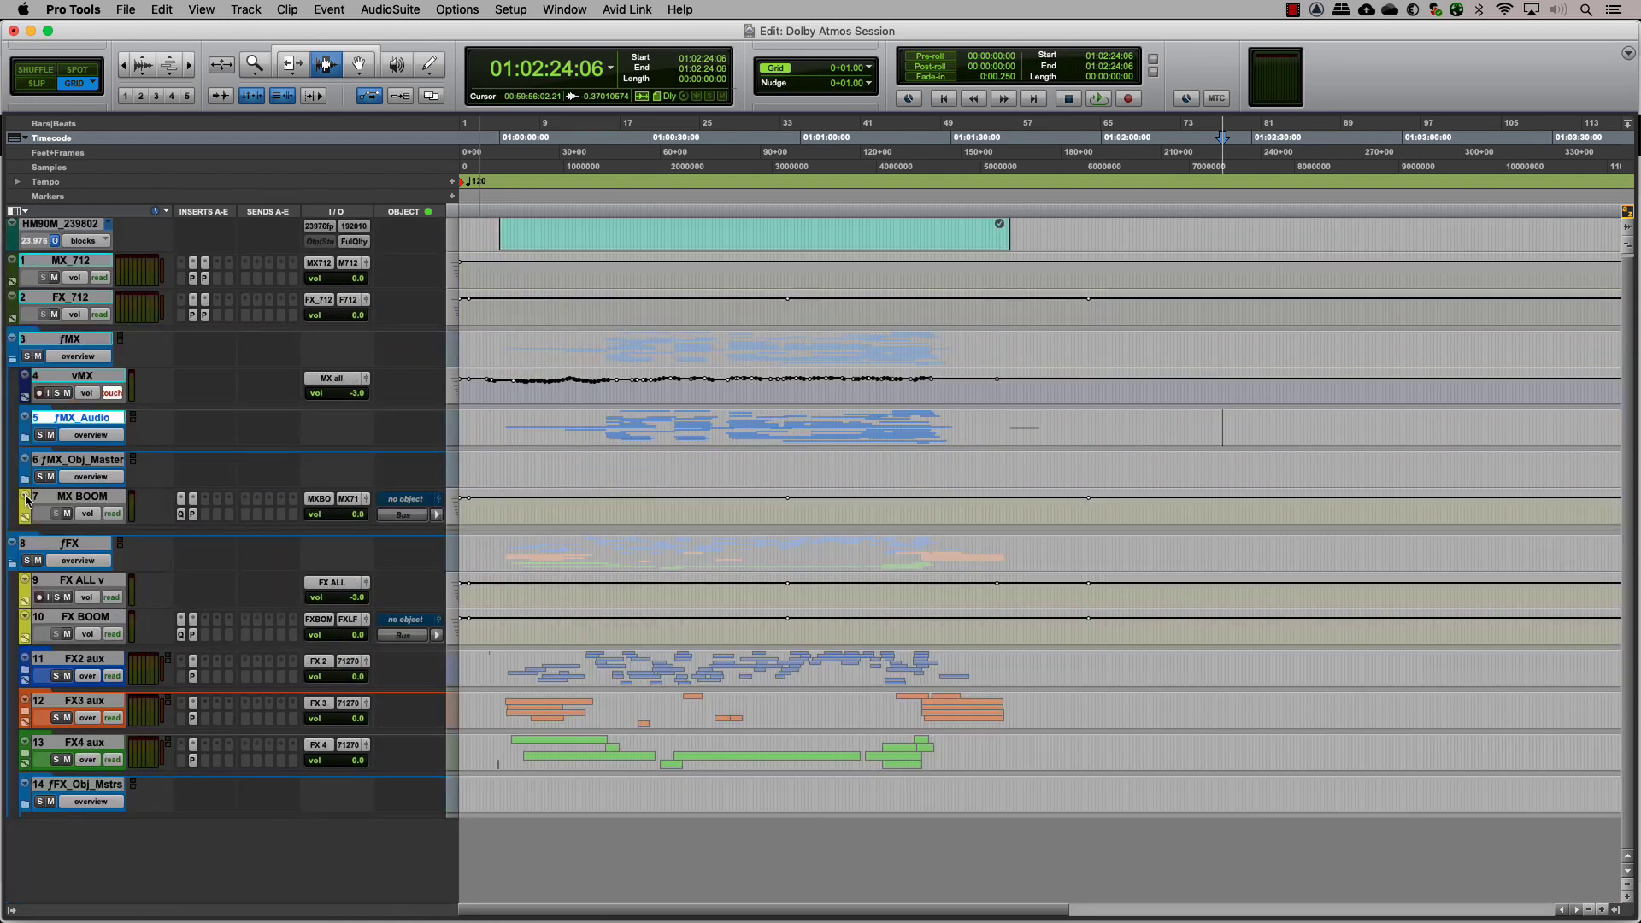
left_click(14, 561)
left_click(12, 359)
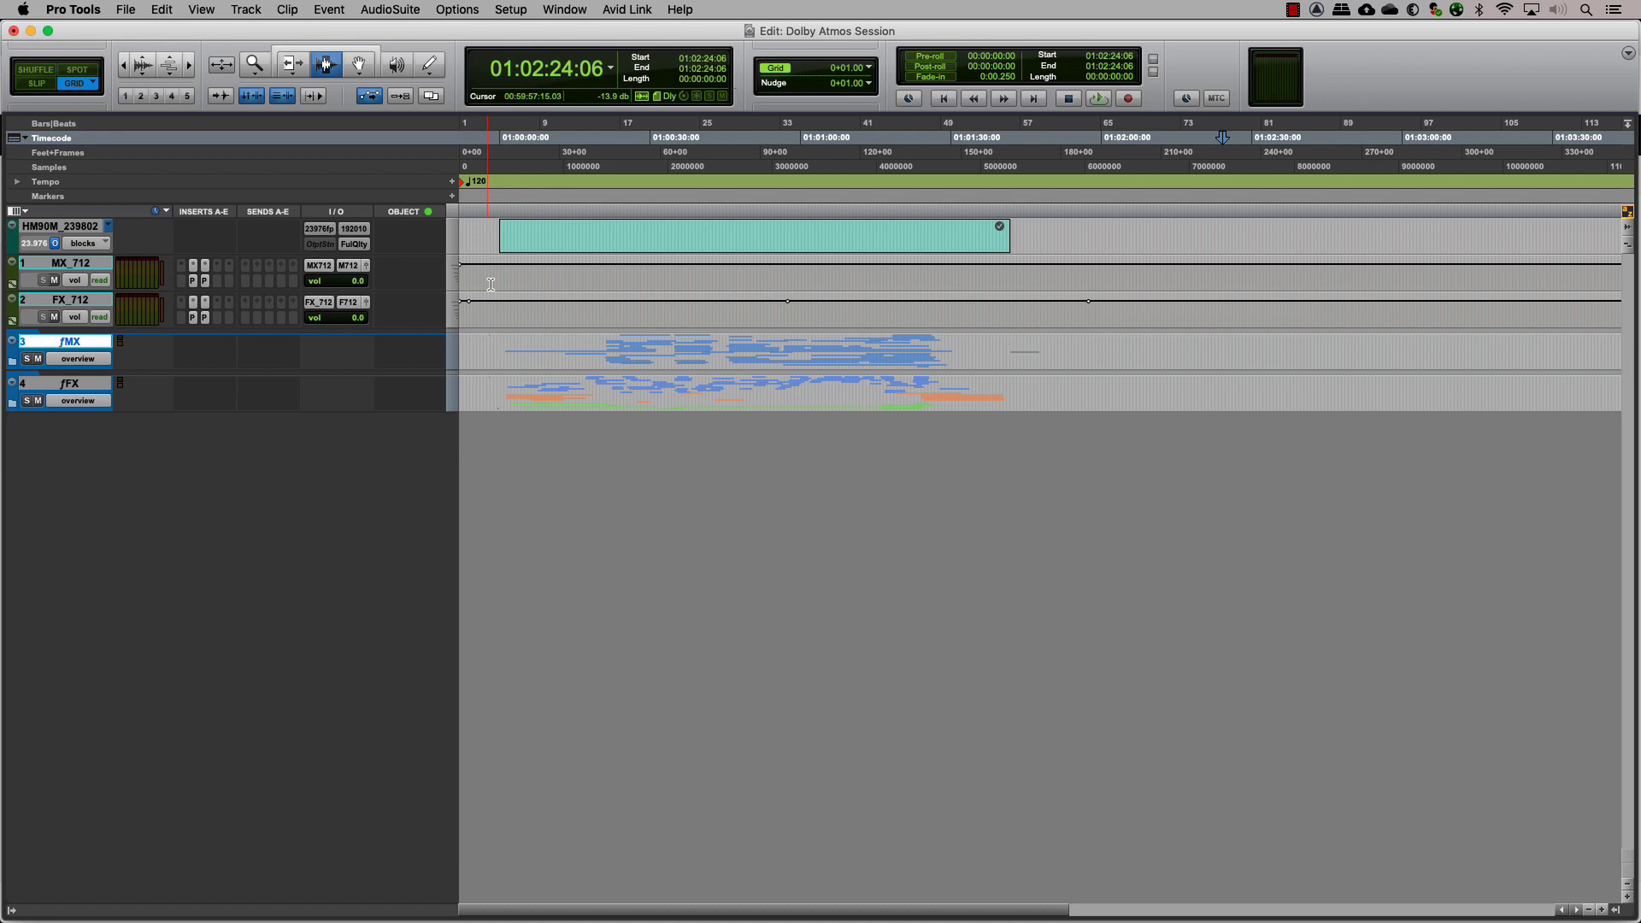
left_click_drag(490, 265, 1057, 383)
left_click(762, 364)
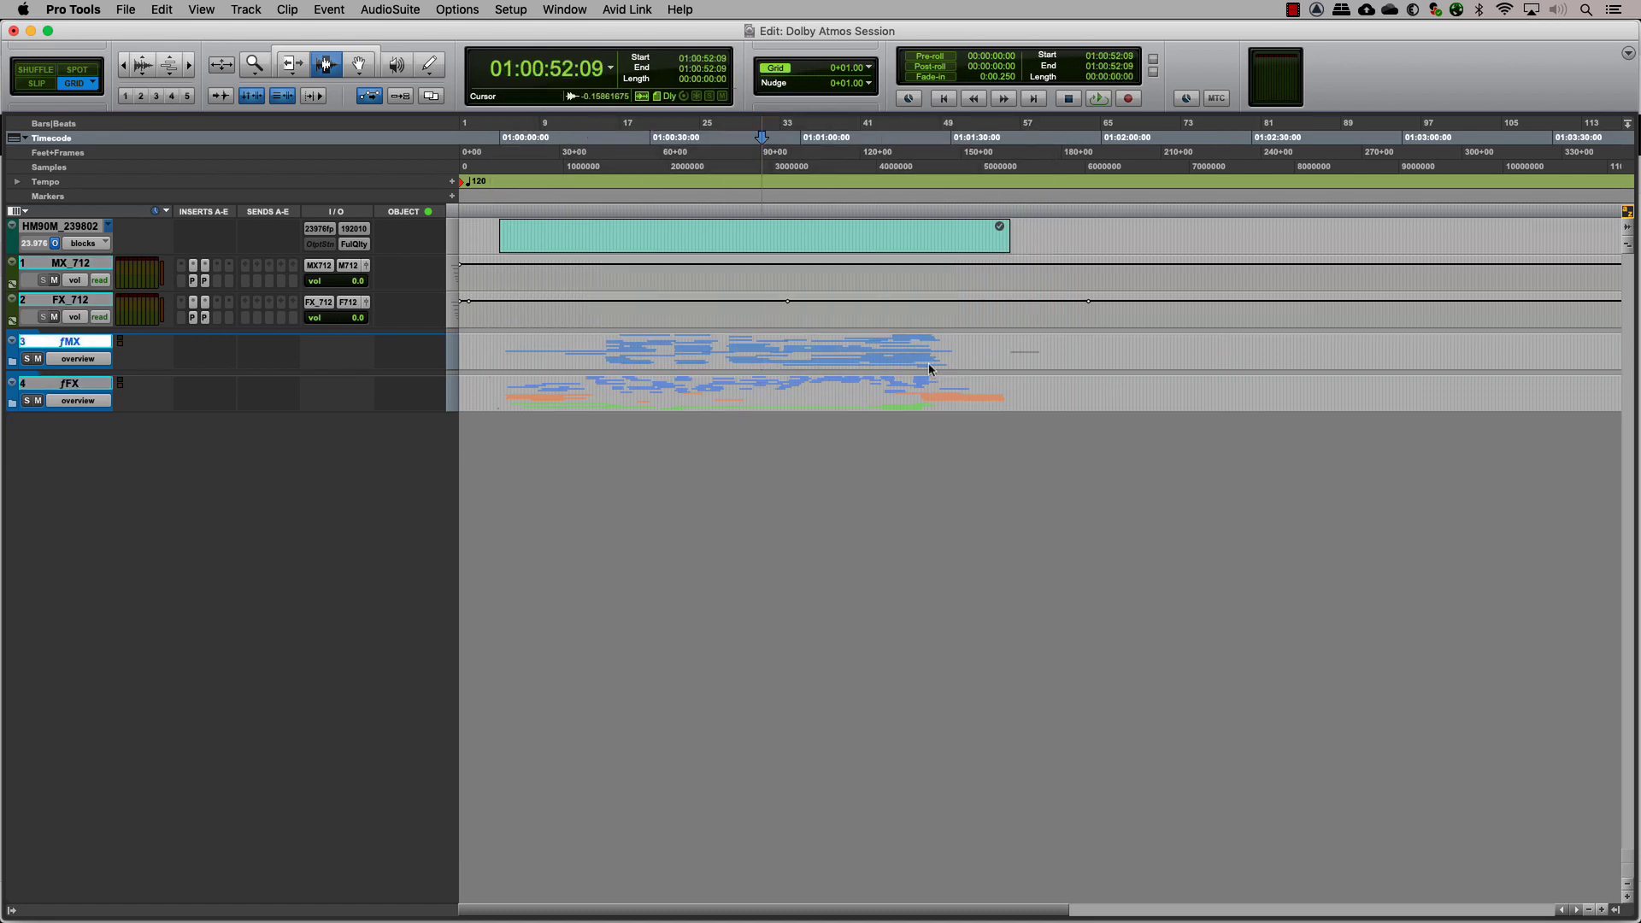
left_click(1160, 380)
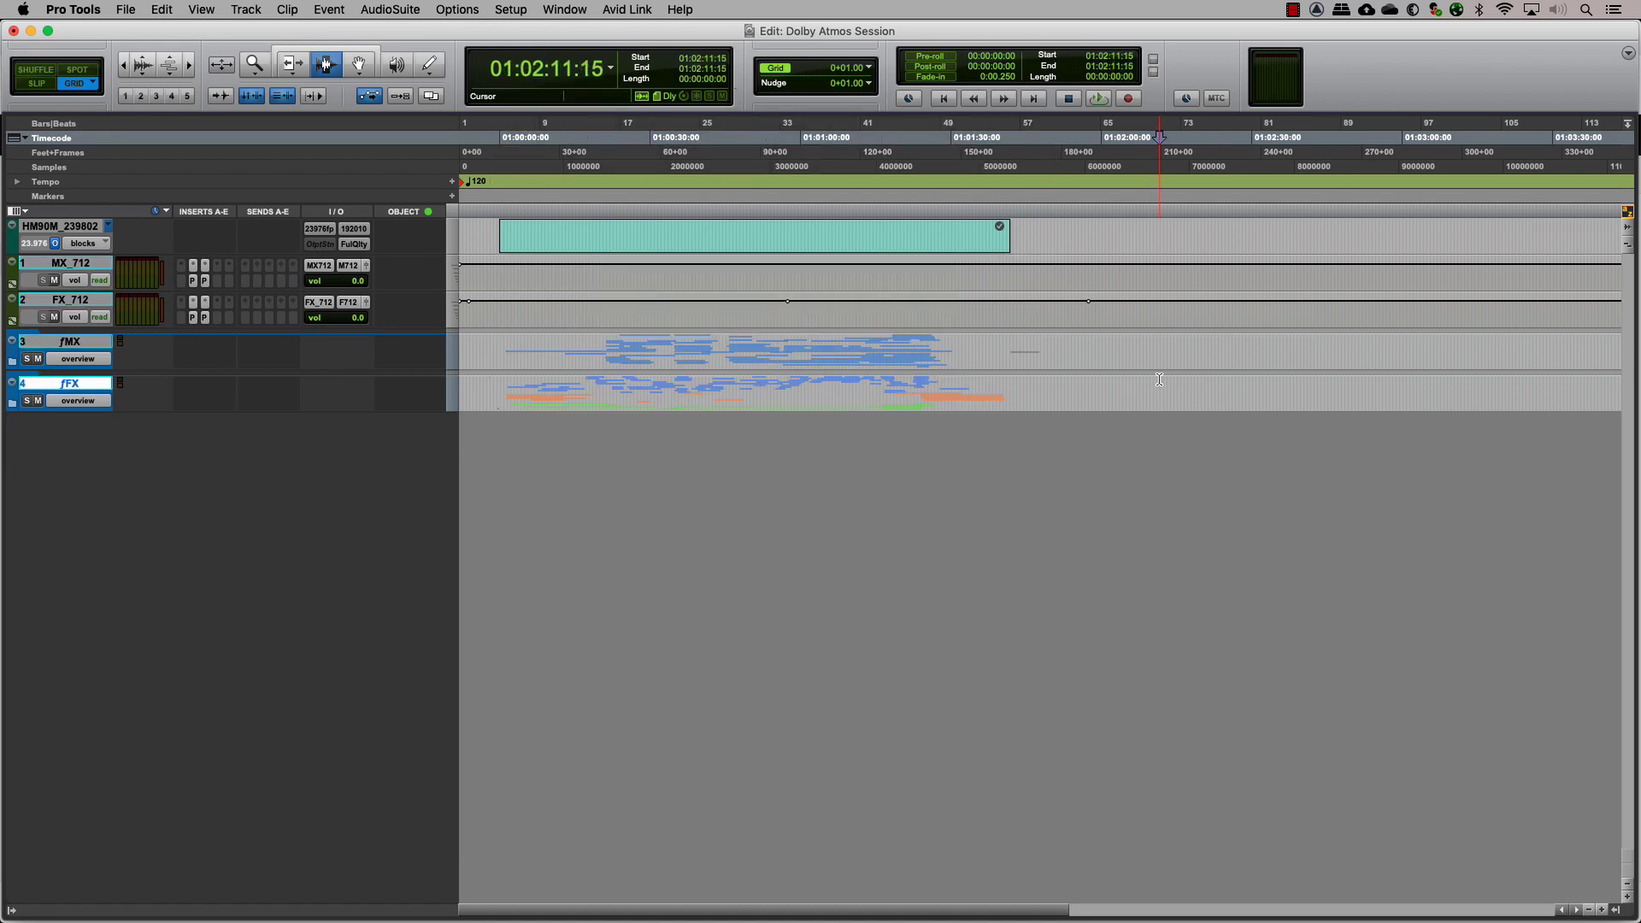